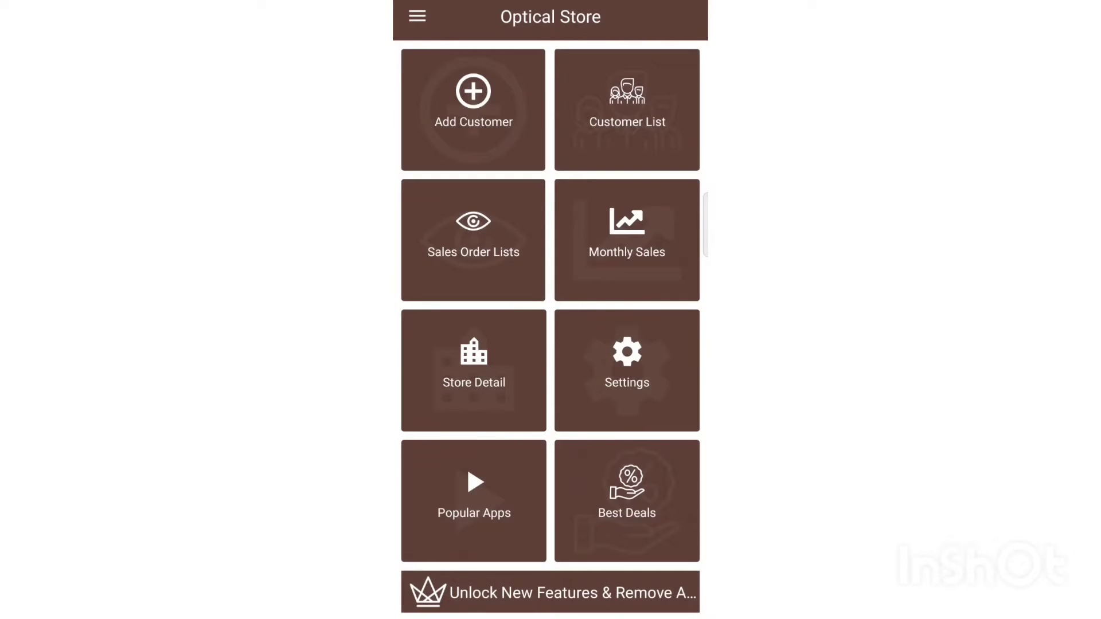
Enter a male customer's name, phone number, email, age 25 and address on the Add Customer form.
left_click(473, 110)
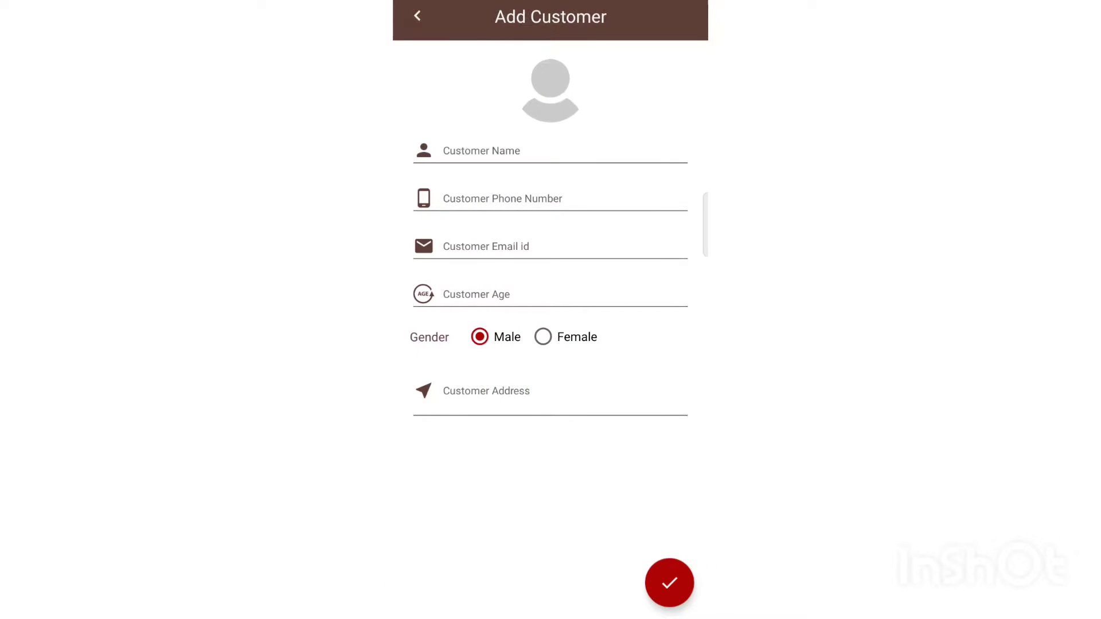
left_click(552, 151)
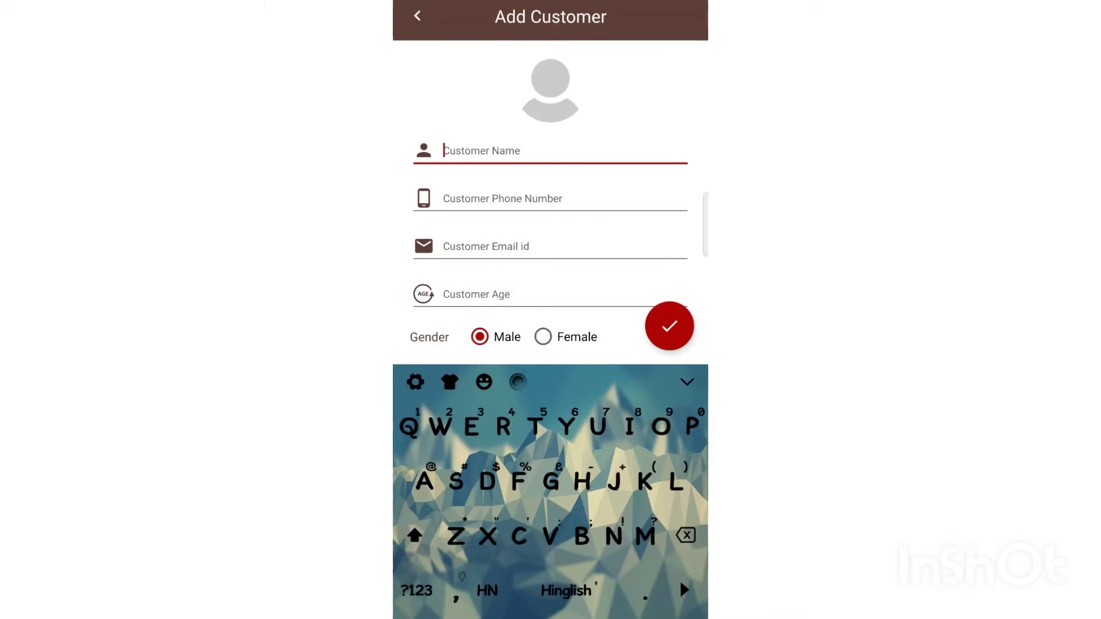
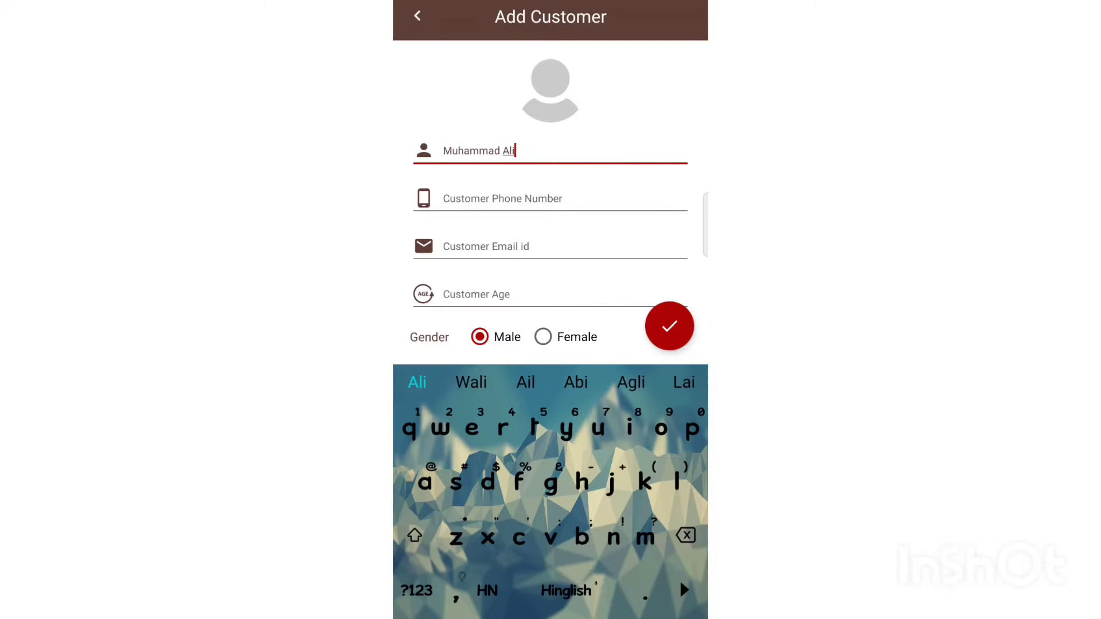
left_click(551, 198)
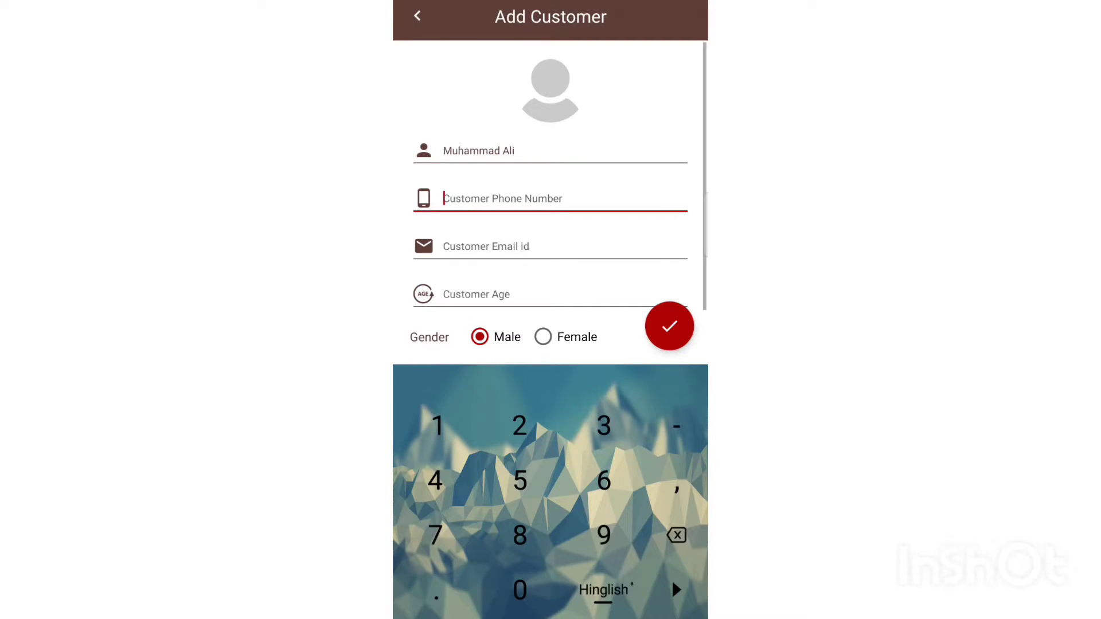
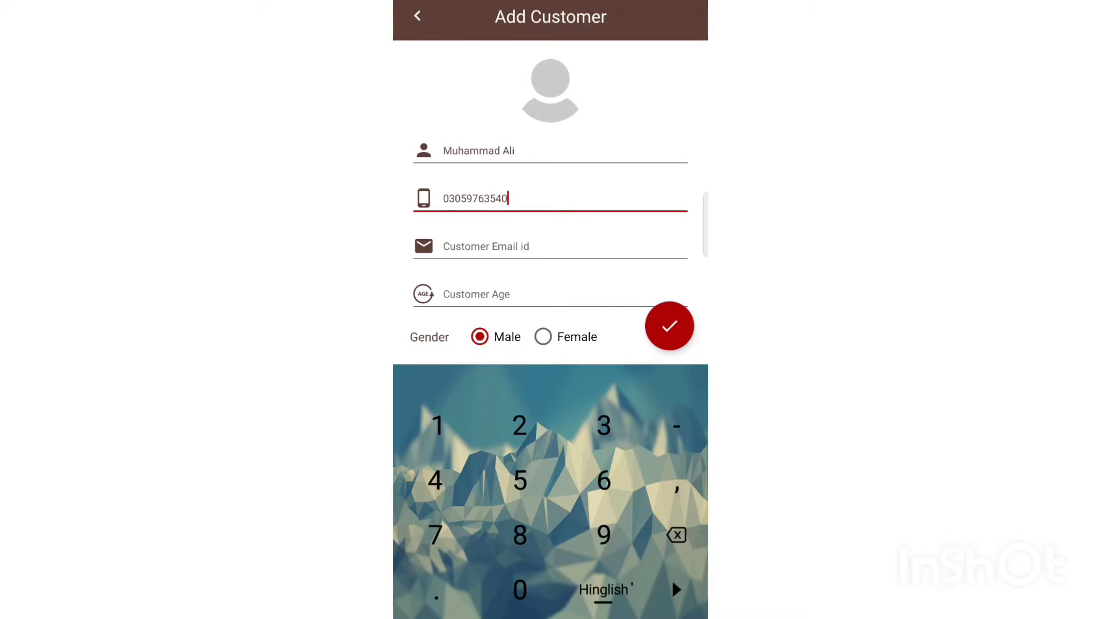
left_click(676, 590)
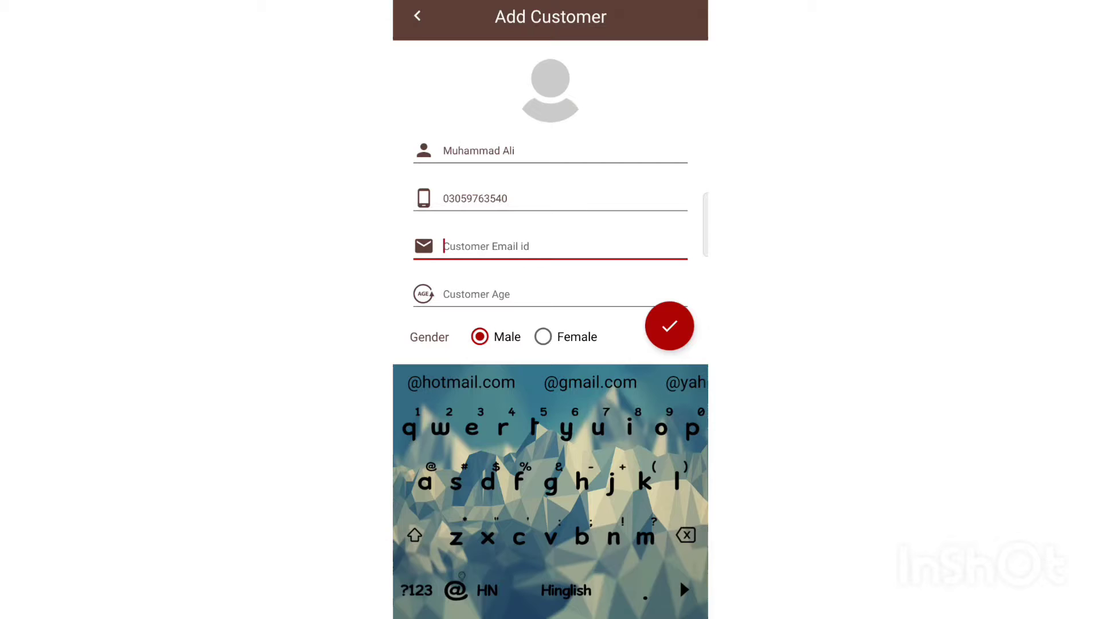
type("..")
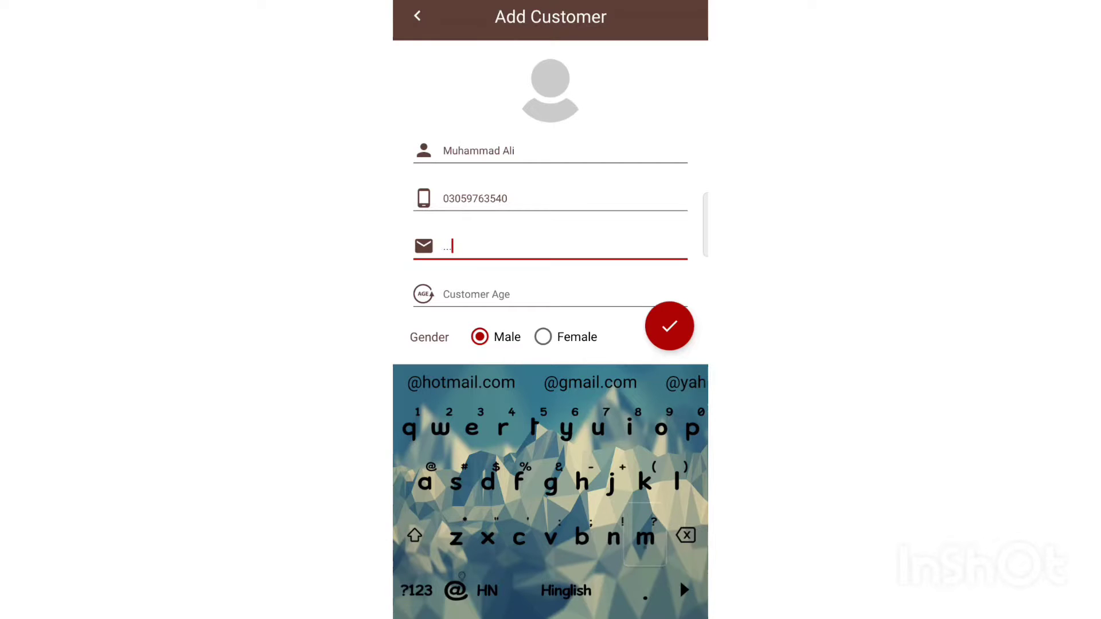
type(".........")
type(".....")
left_click(551, 293)
type("25")
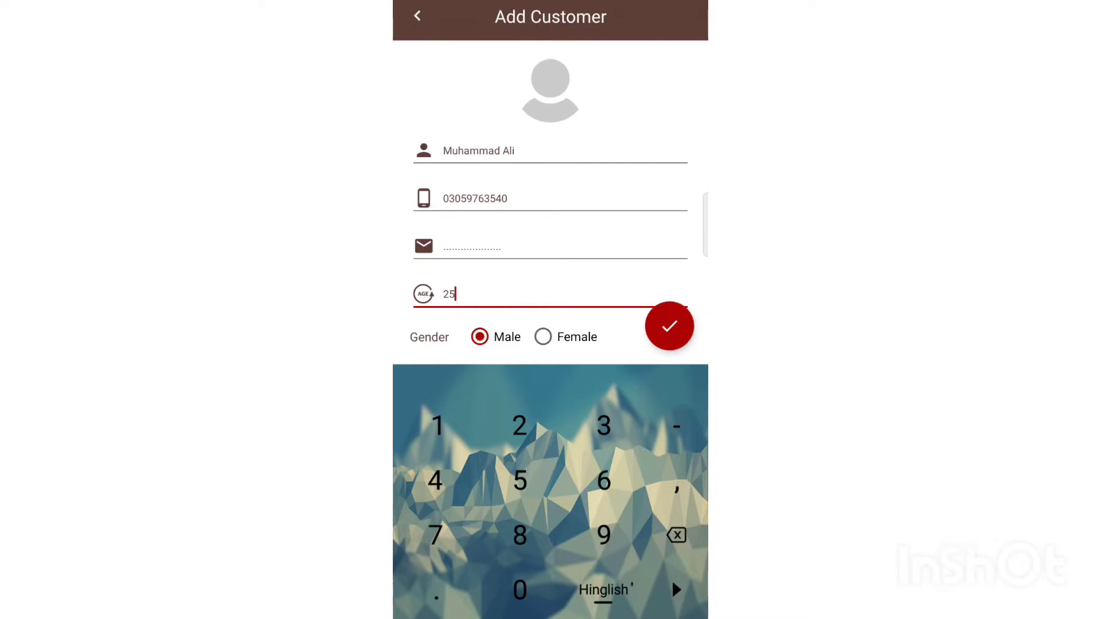
scroll(551, 215, "down", 1)
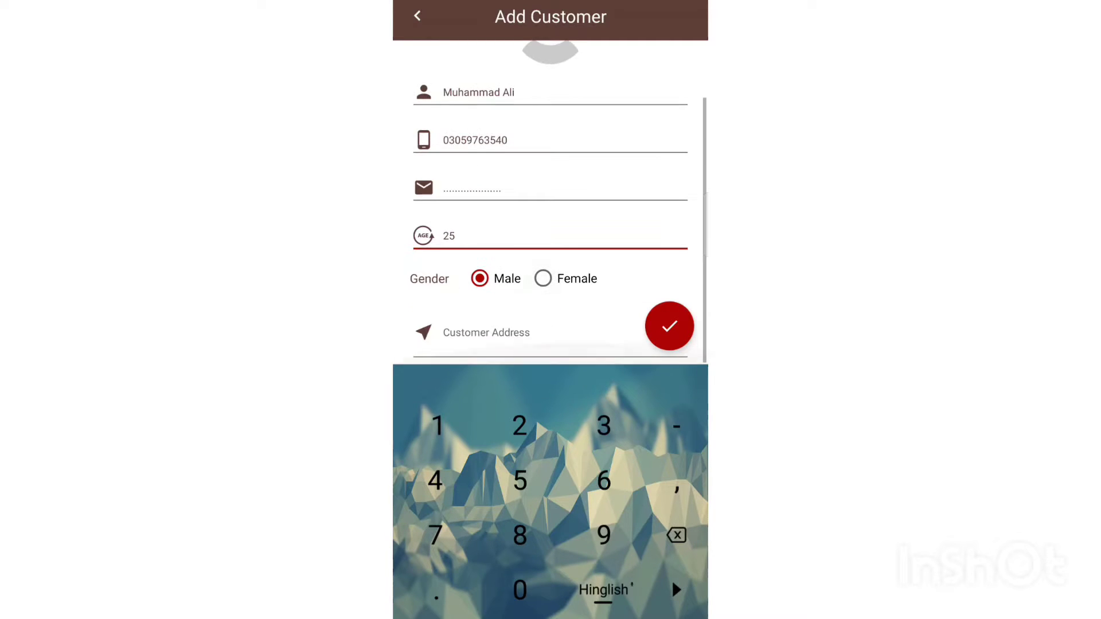
left_click(533, 332)
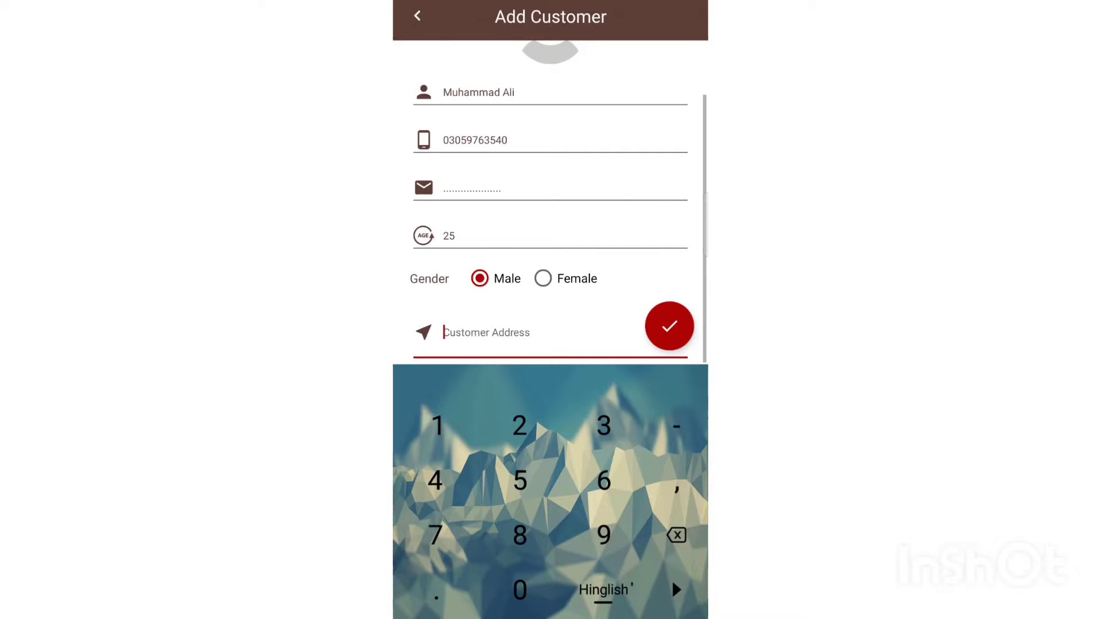
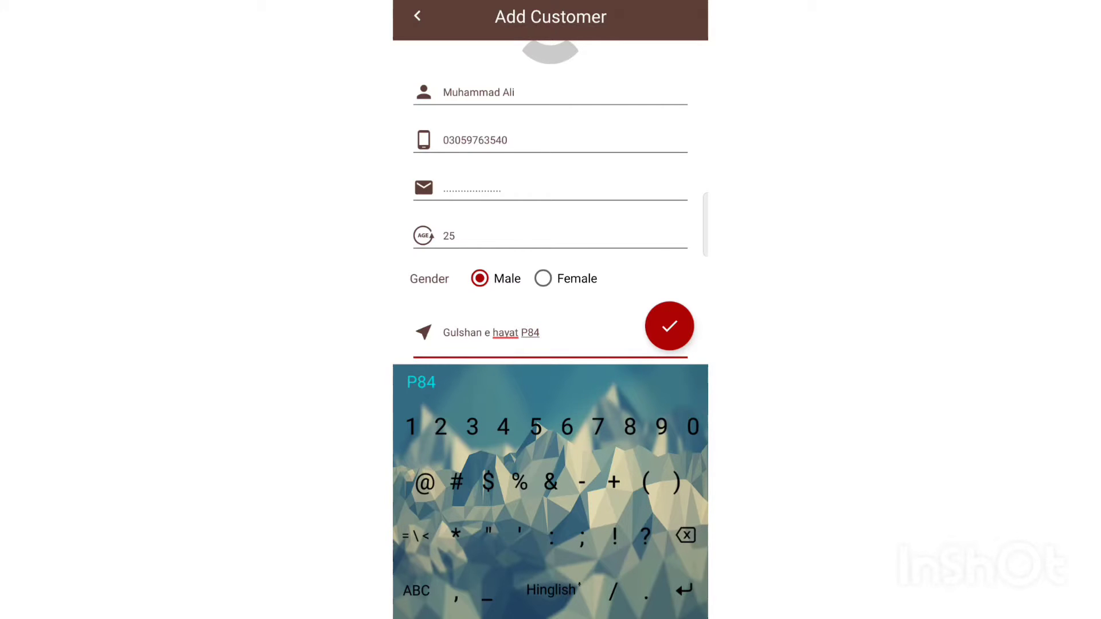
key("Escape")
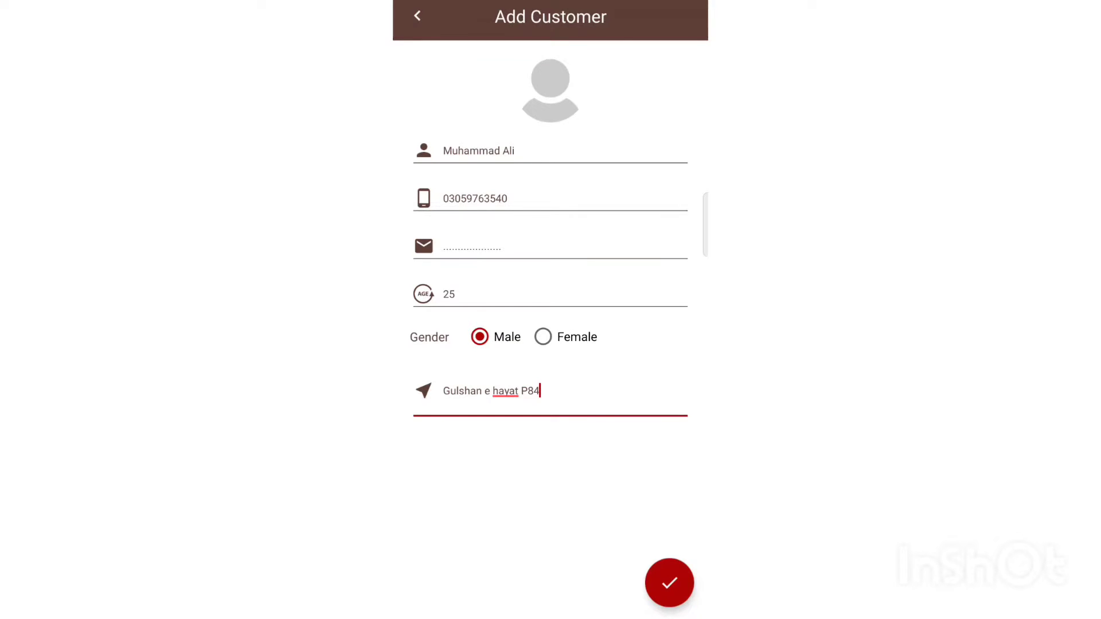
Save the new customer, then search the customer list for 'Mu'.
left_click(669, 584)
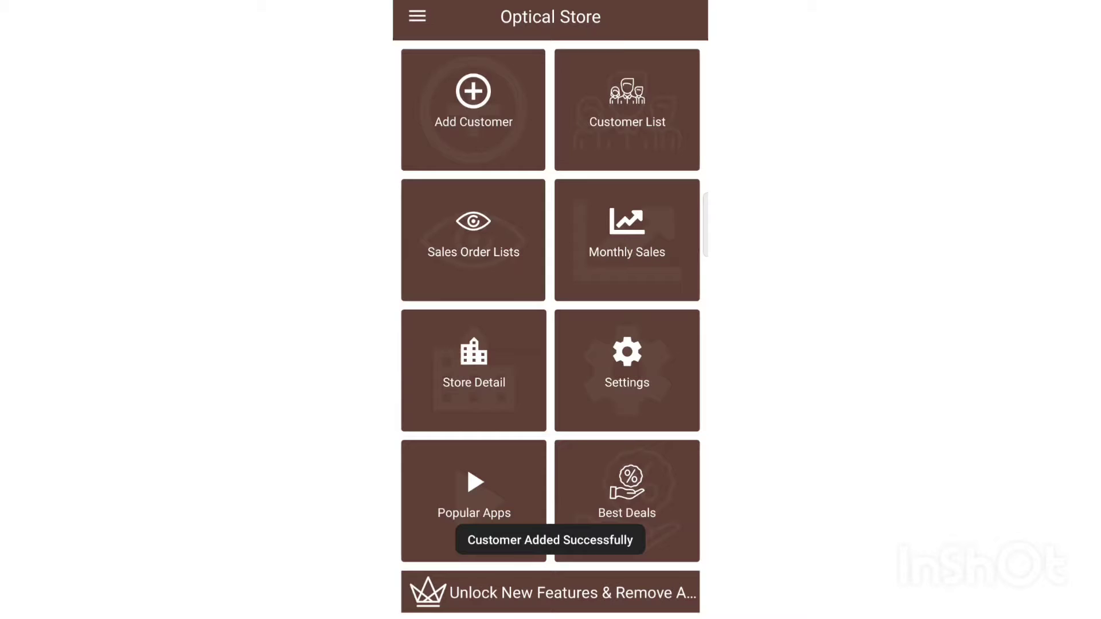
left_click(627, 109)
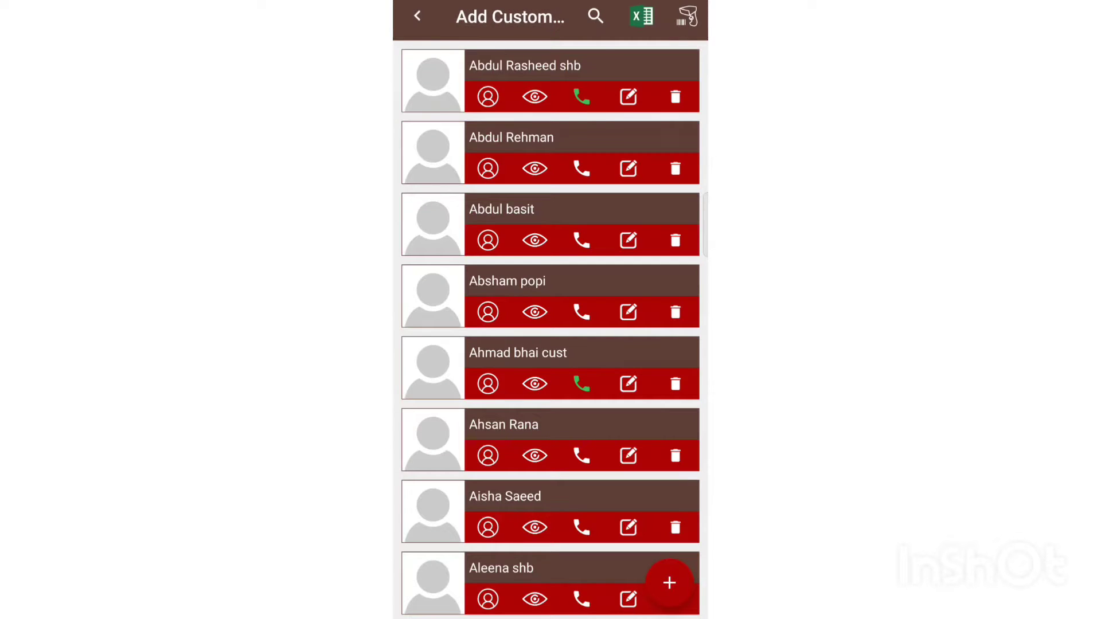
left_click(595, 17)
type("m")
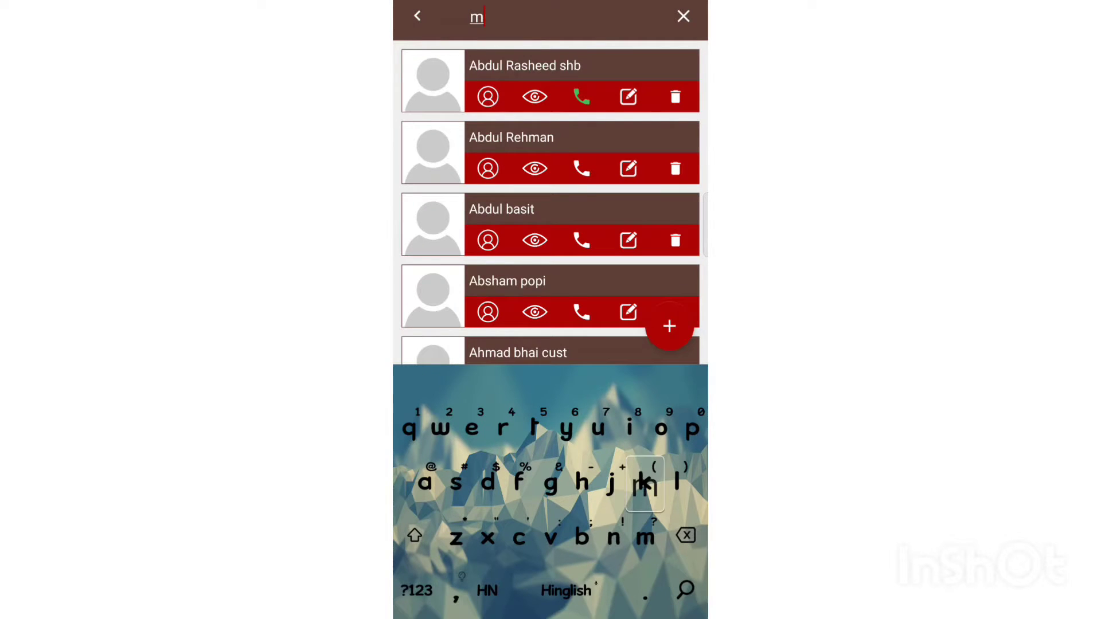
key("Escape")
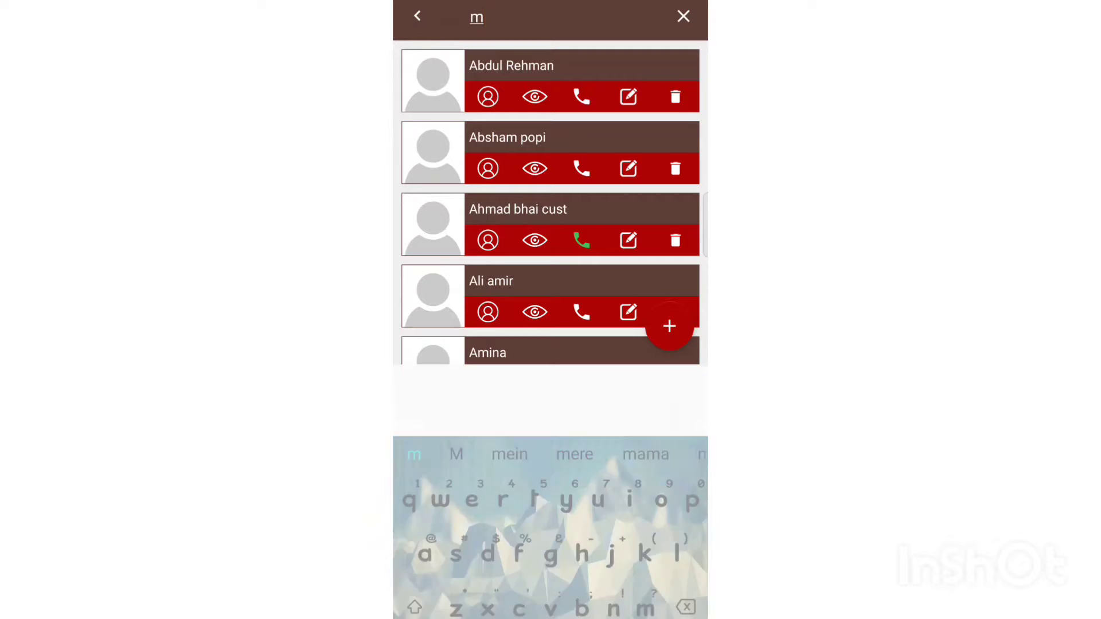
scroll(551, 345, "down", 12)
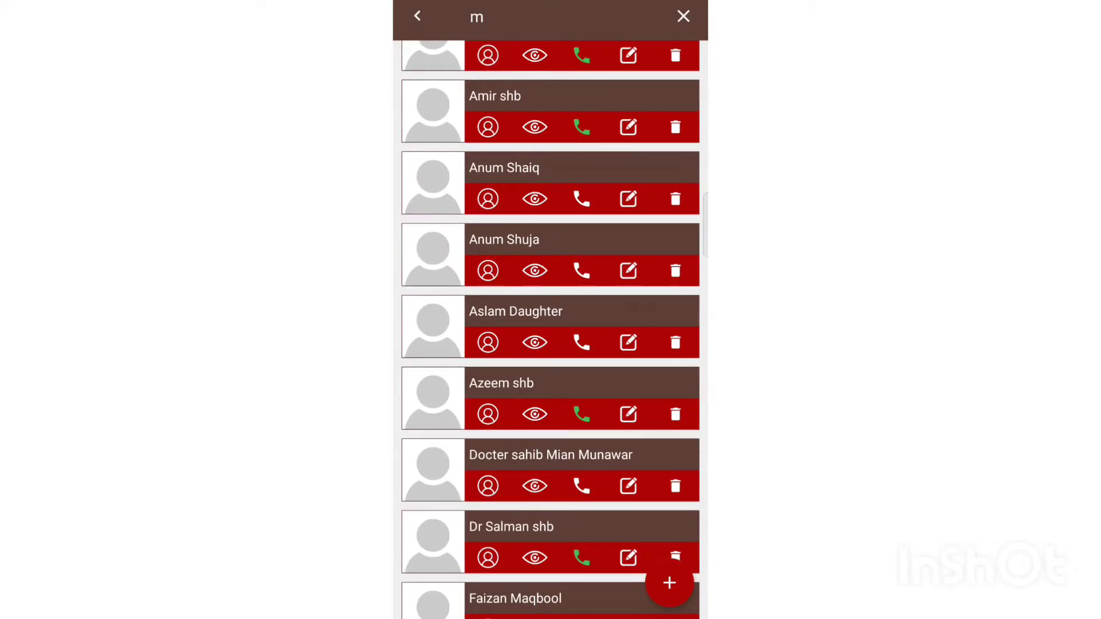
scroll(551, 344, "down", 4)
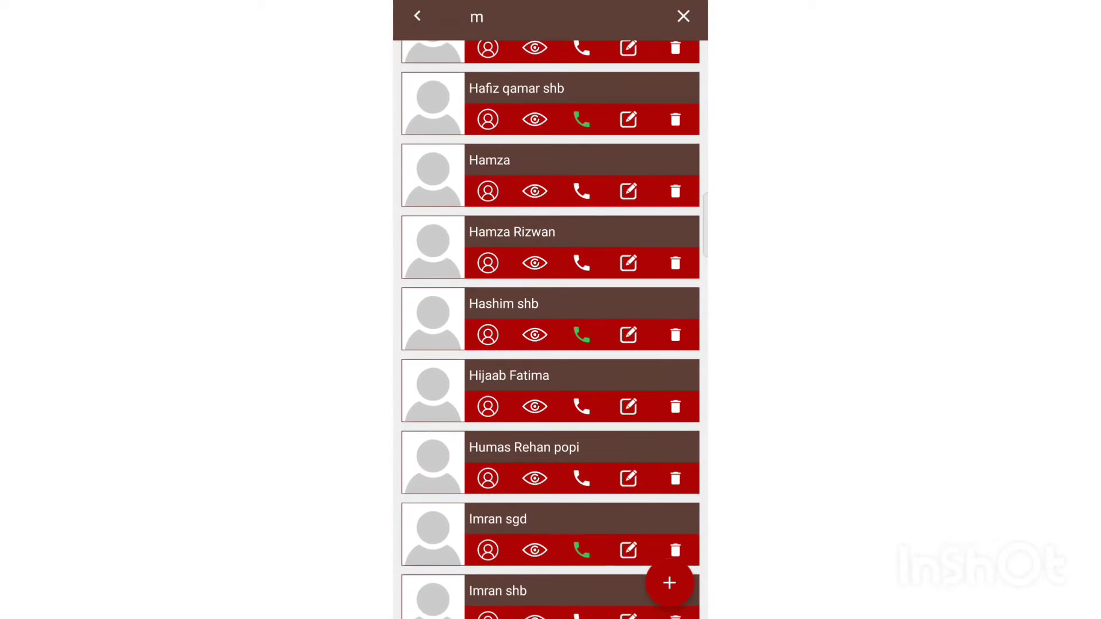
scroll(550, 344, "up", 10)
scroll(551, 345, "up", 4)
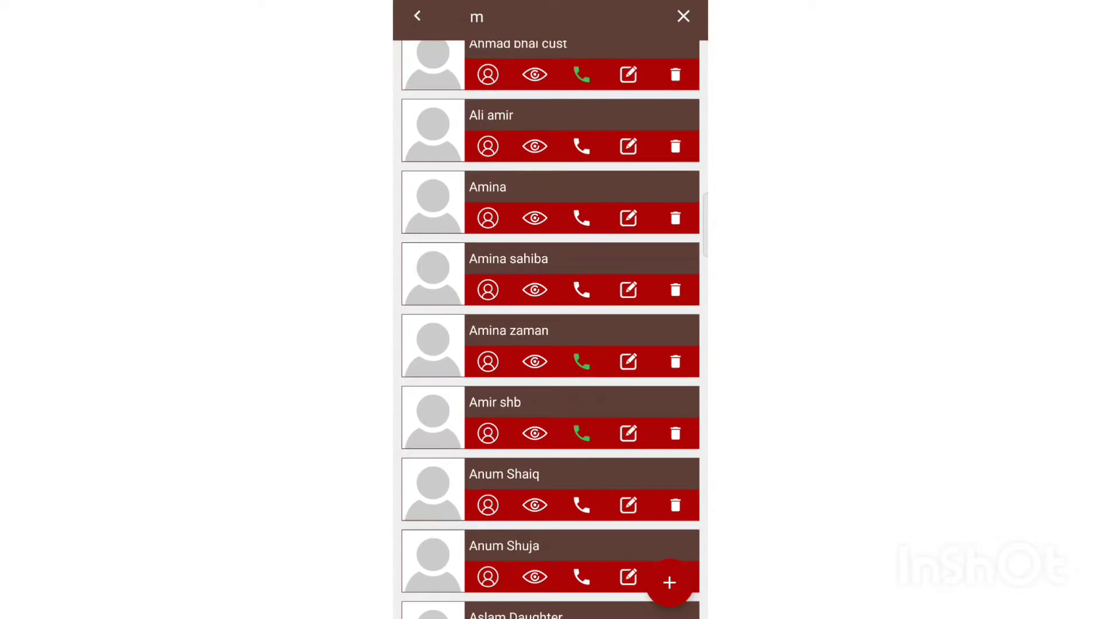
scroll(551, 344, "up", 3)
left_click(533, 17)
key("BackSpace")
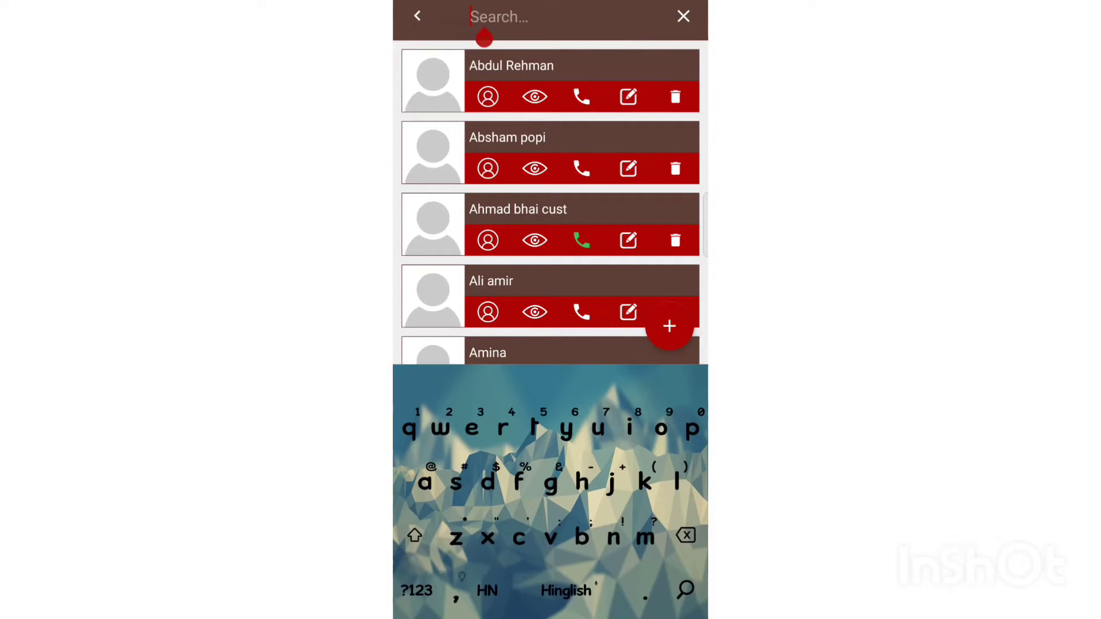
type("Mu")
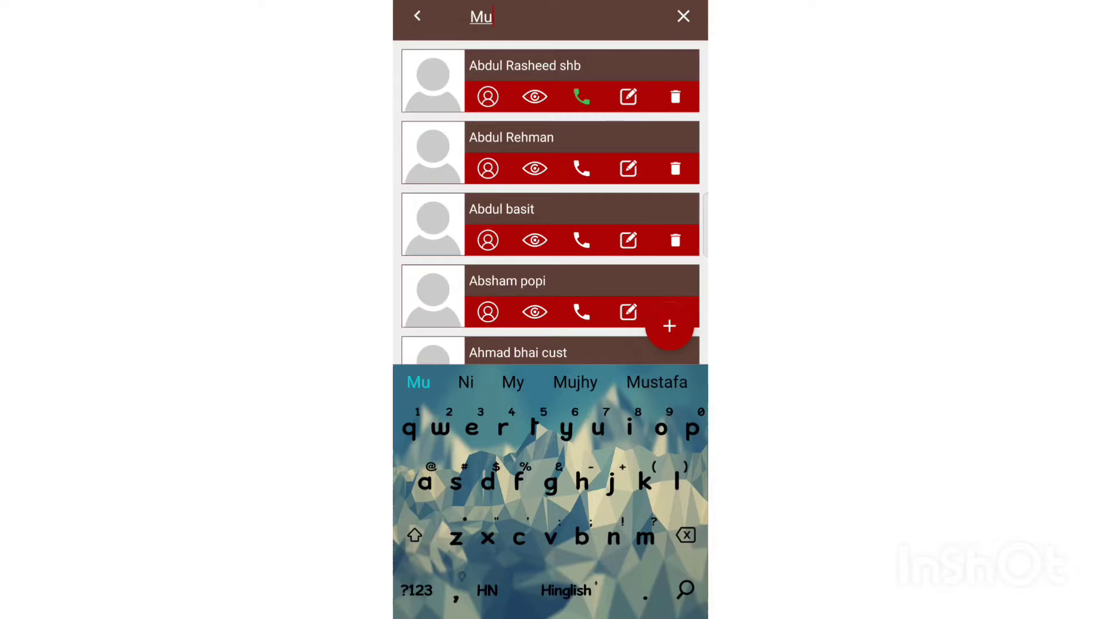
type("hamm")
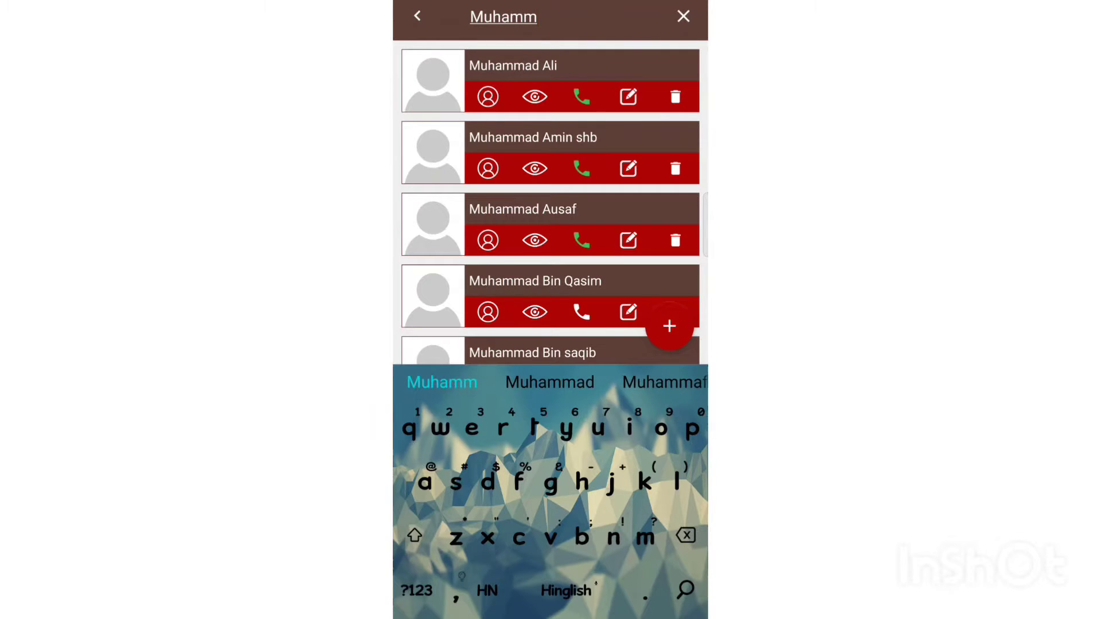
type("ad")
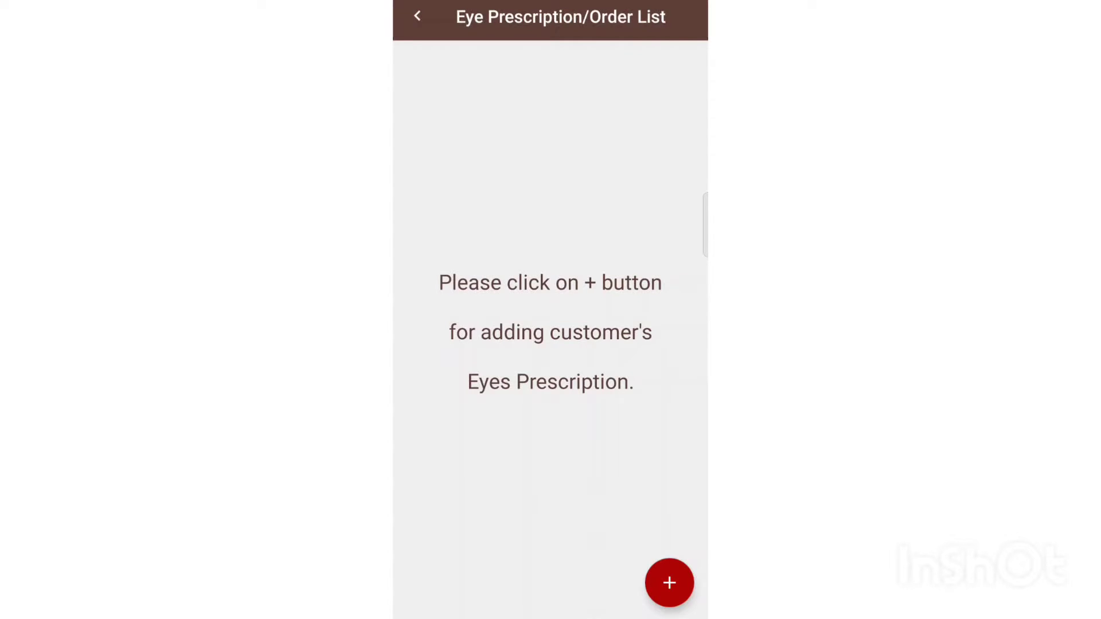
Start a new prescription and enter right eye distance sphere 2.50, cylinder 0.25, axis 180.
left_click(670, 583)
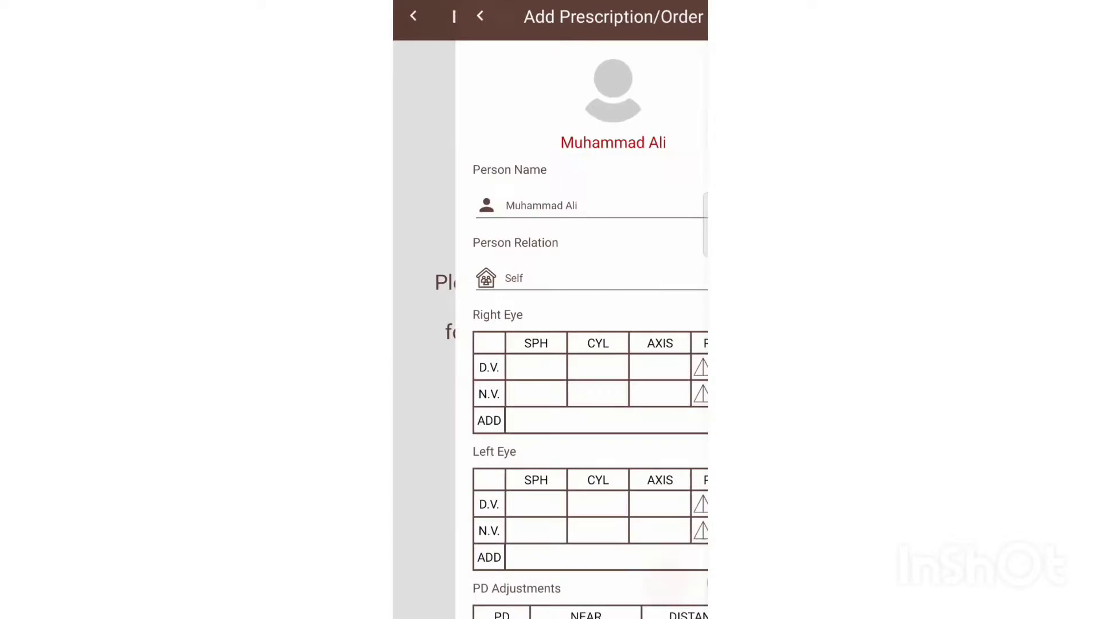
scroll(550, 430, "down", 2)
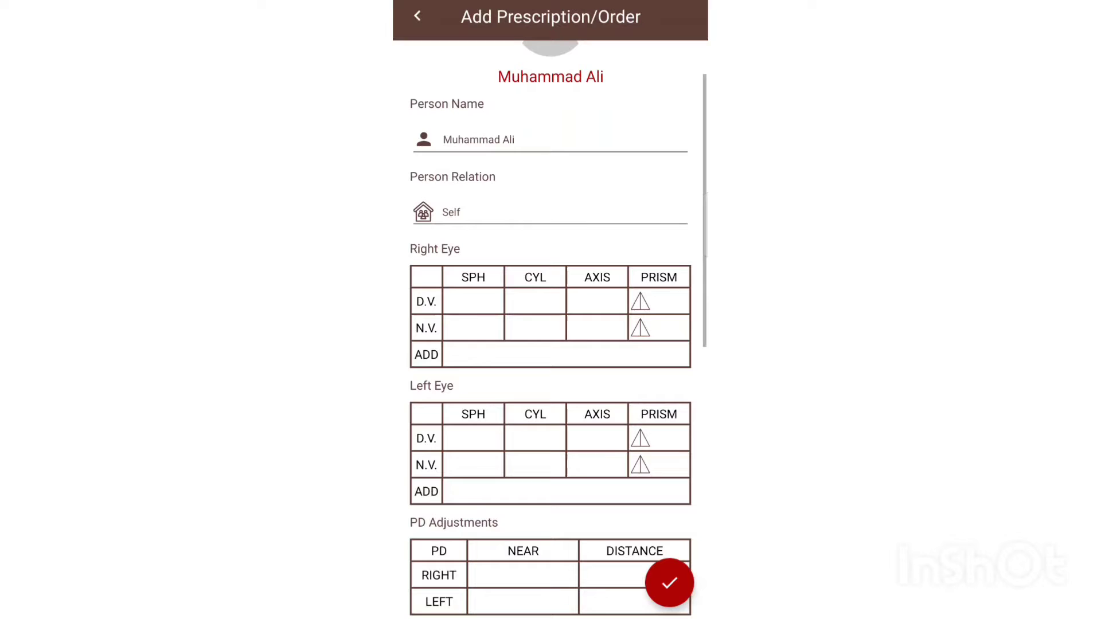
left_click(473, 301)
left_click(417, 590)
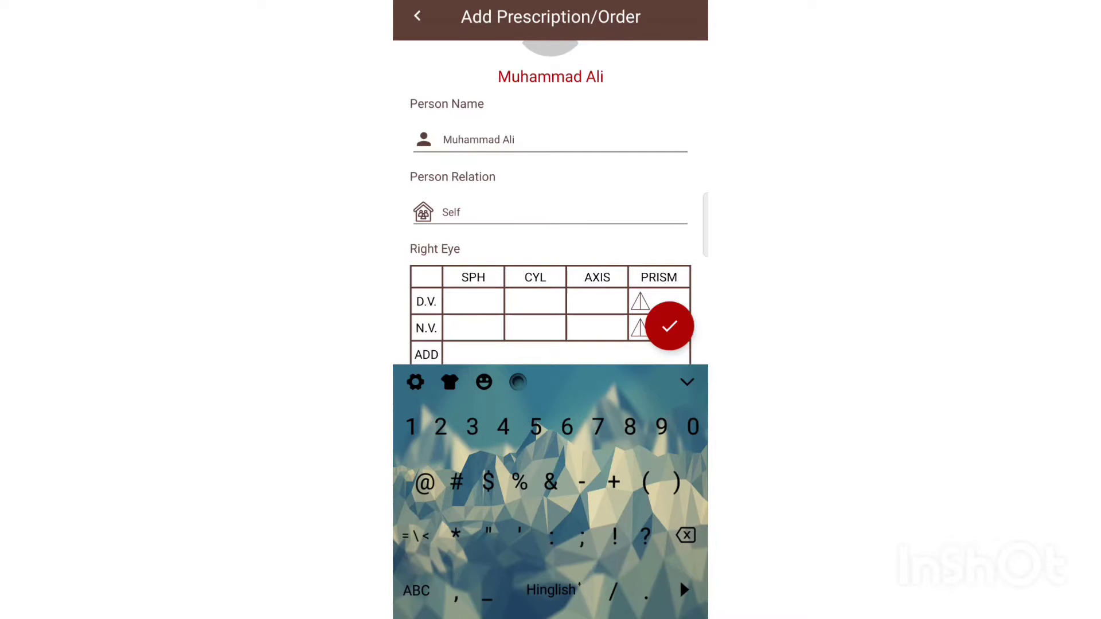
left_click(629, 427)
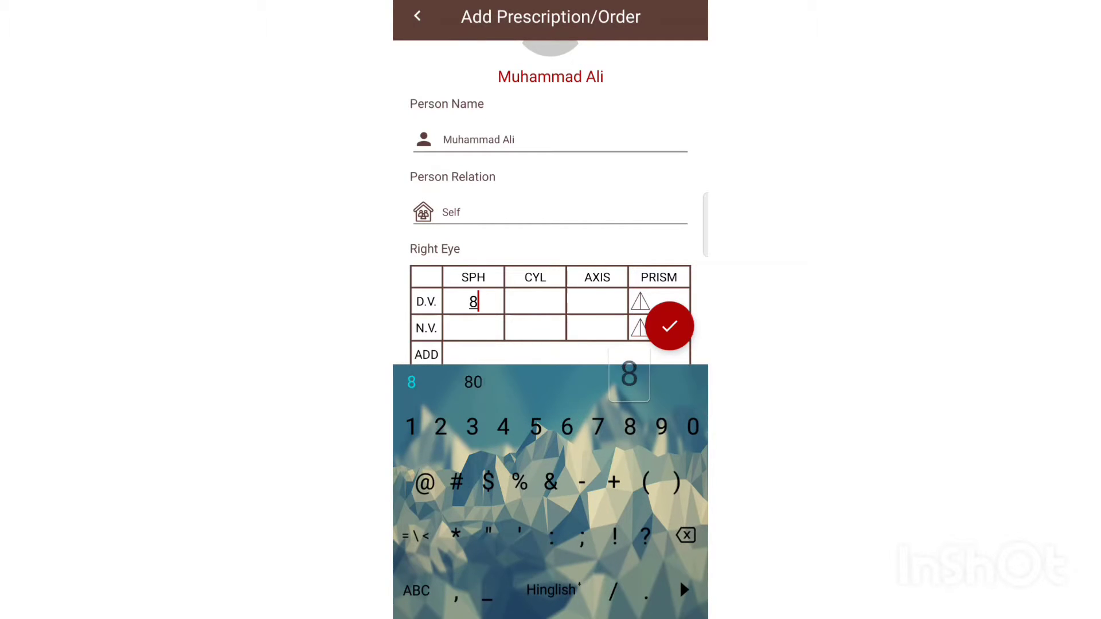
left_click(685, 535)
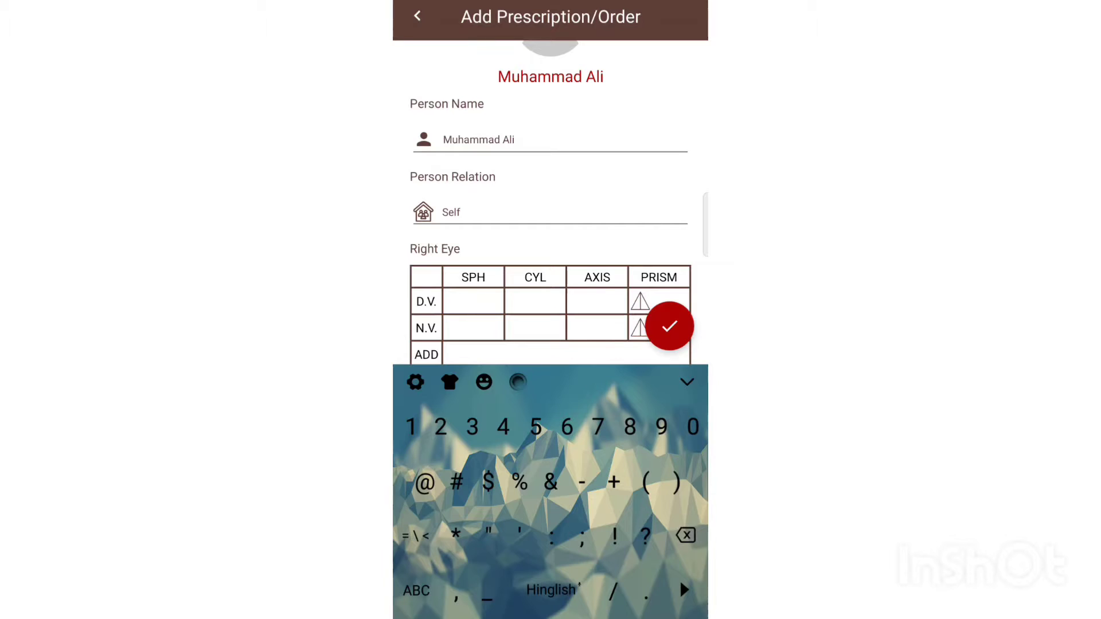
left_click(687, 382)
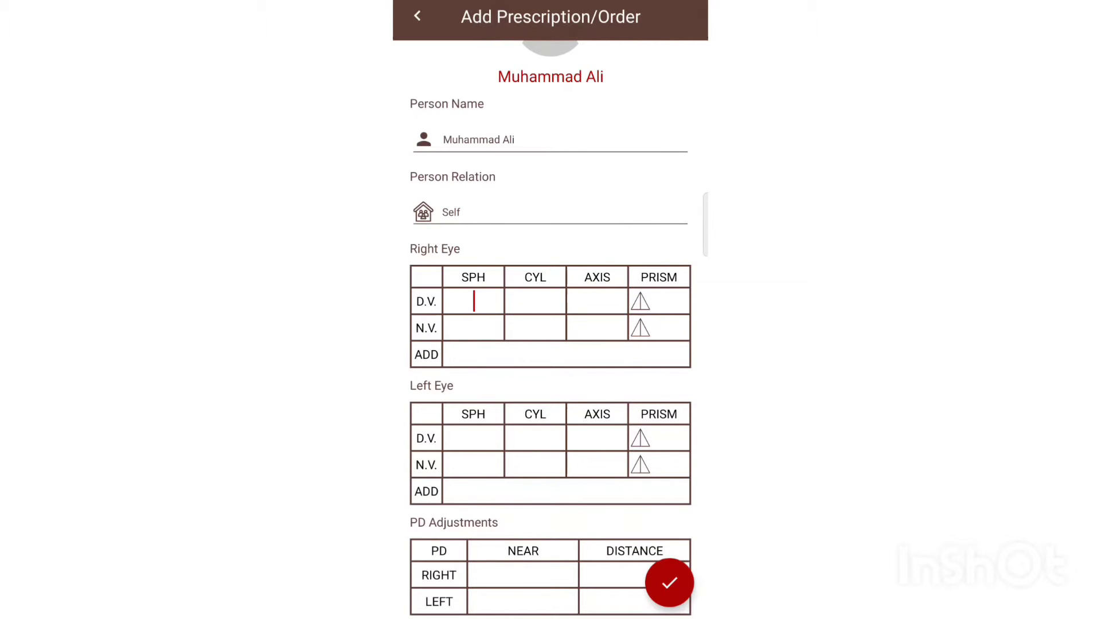
left_click(473, 301)
type("2")
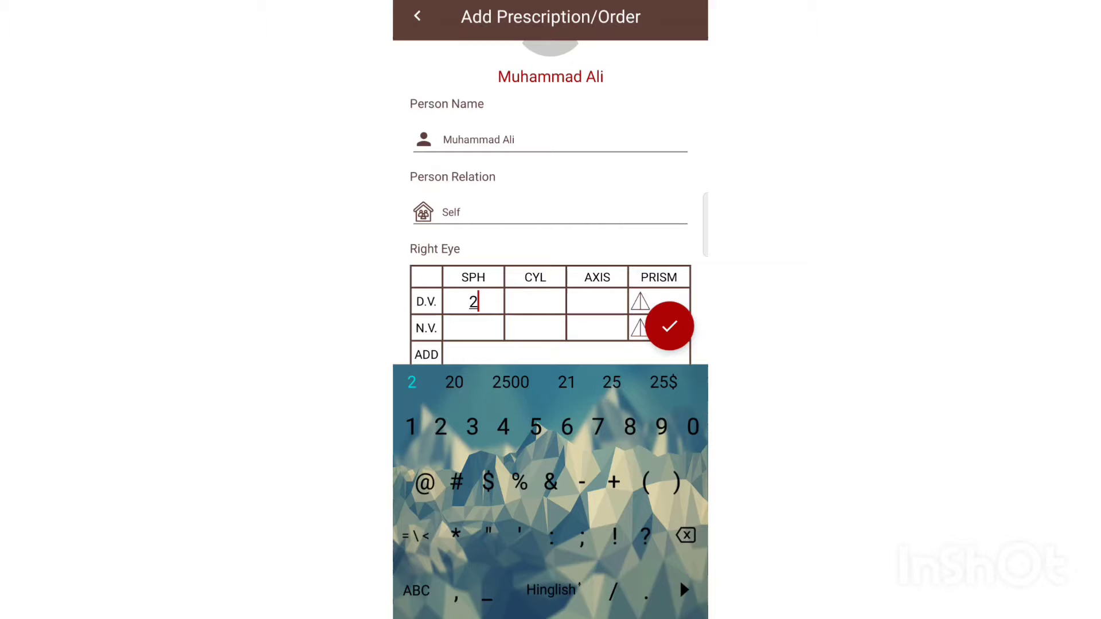
type(".5")
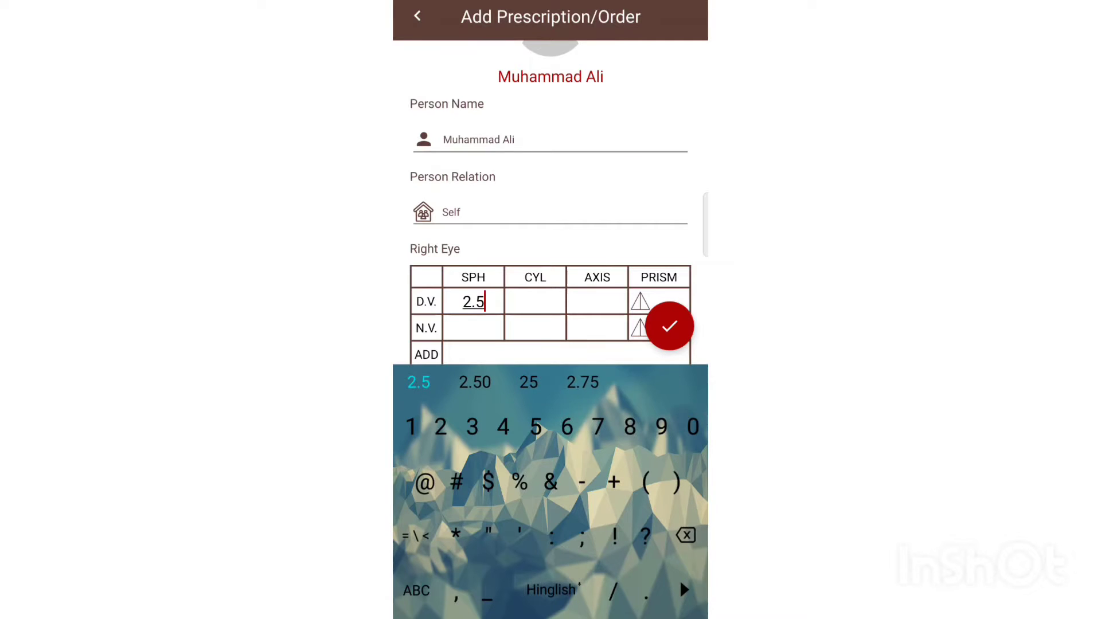
type("0")
left_click(535, 302)
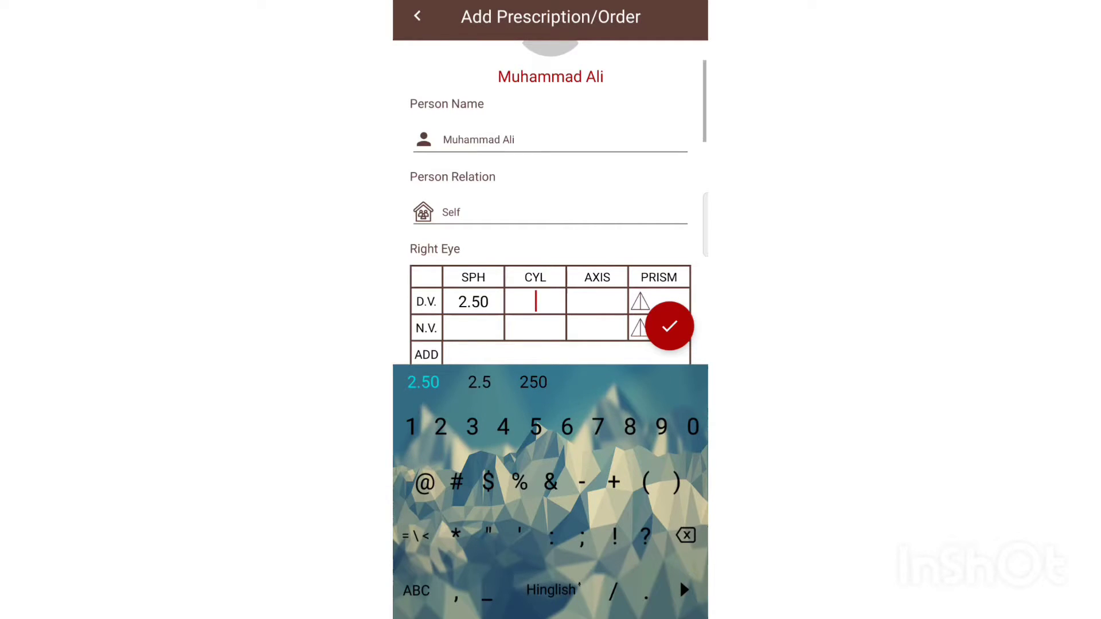
type("0")
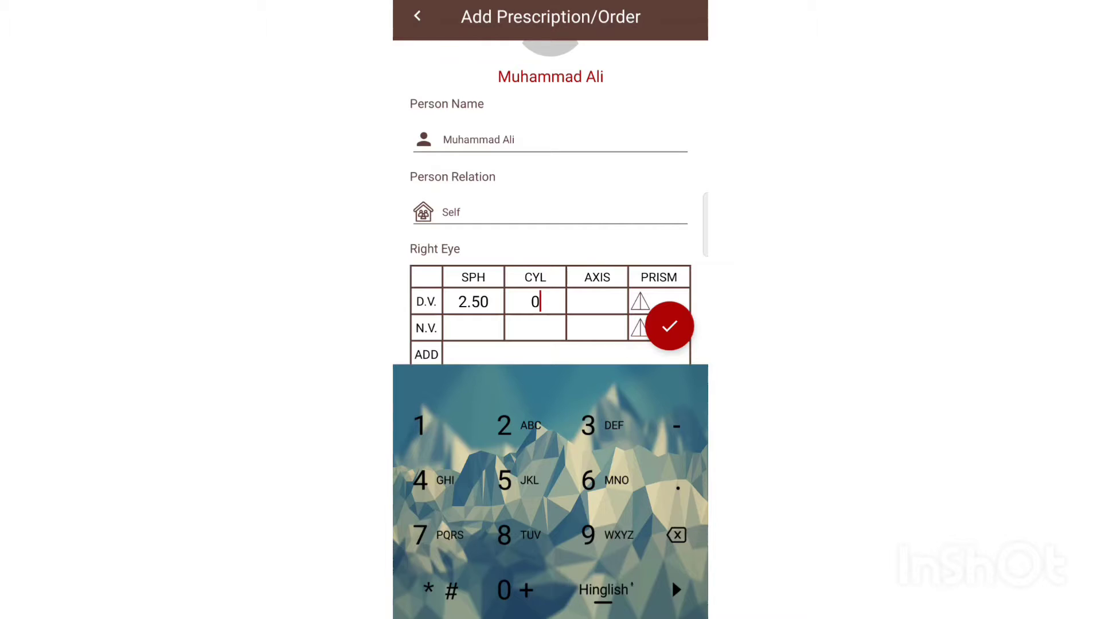
type(".25")
left_click(597, 301)
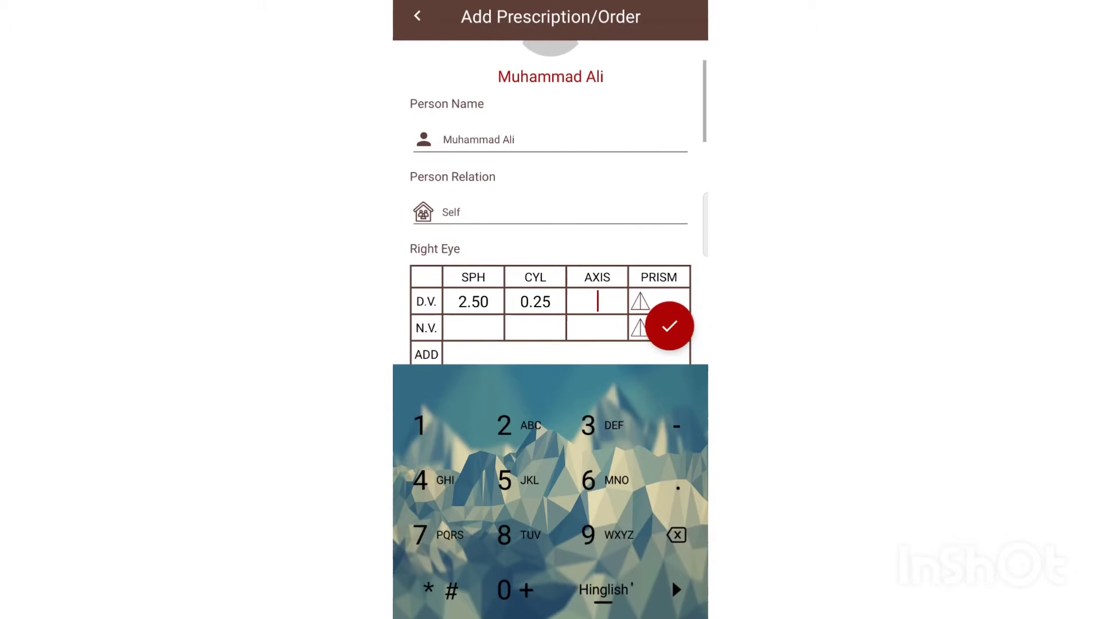
type("180")
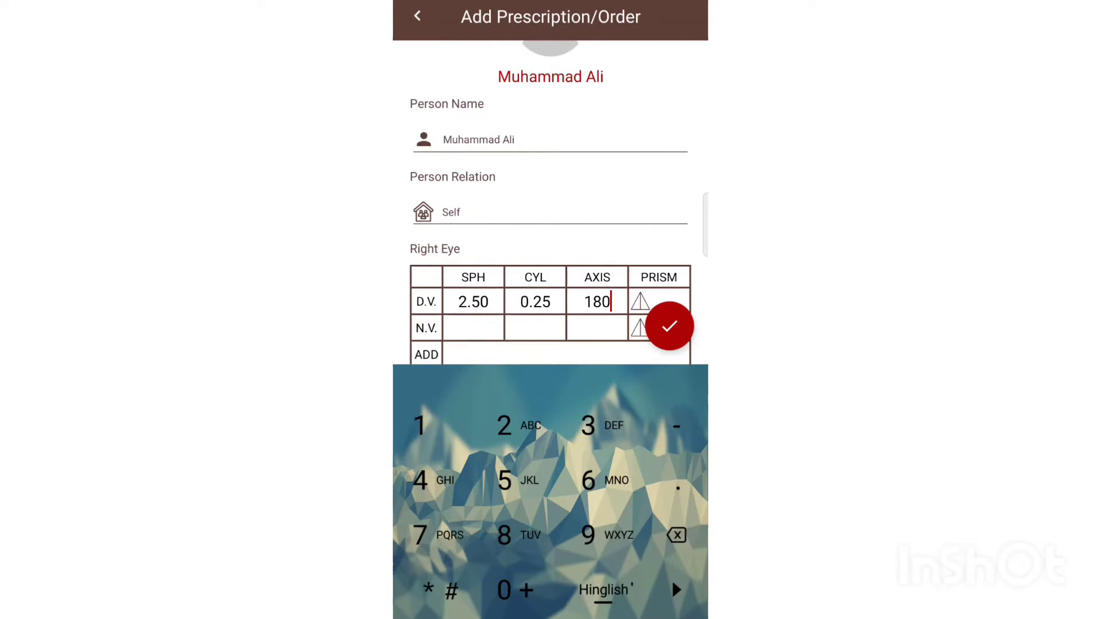
scroll(551, 259, "down", 3)
Enter the left eye distance sphere as 3.75.
left_click(474, 261)
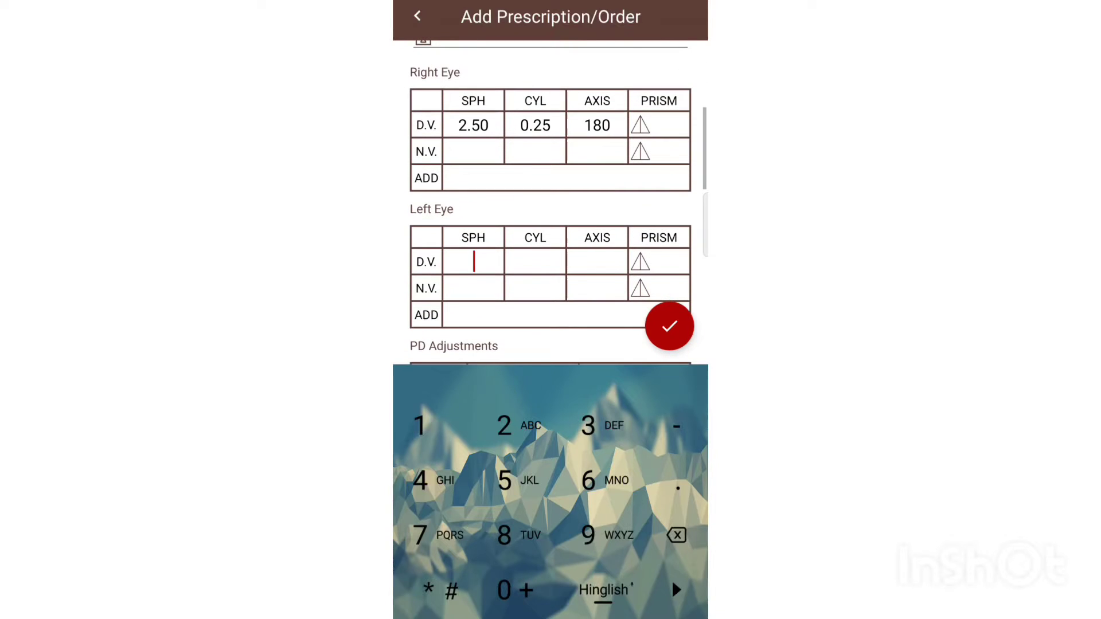
left_click(417, 591)
type("3")
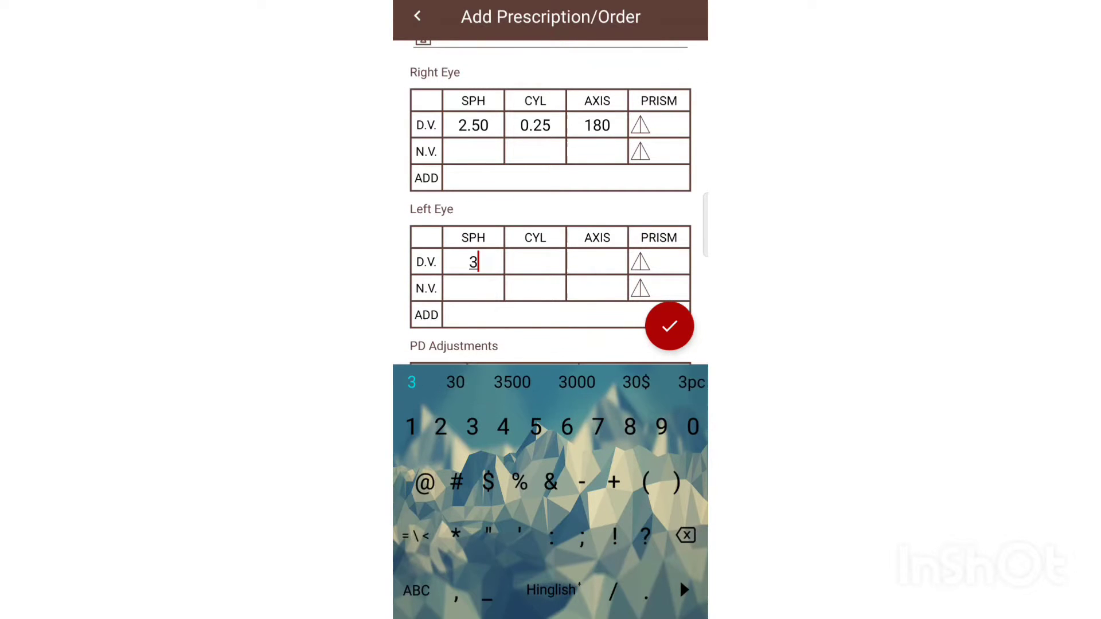
type(".7")
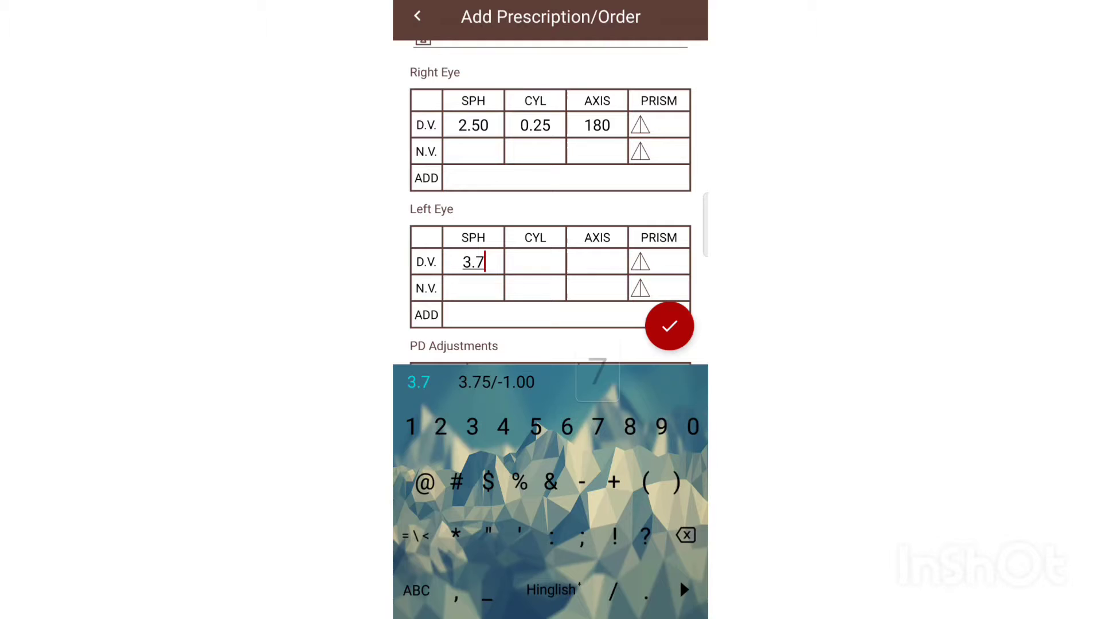
type("6")
key("BackSpace")
type("5")
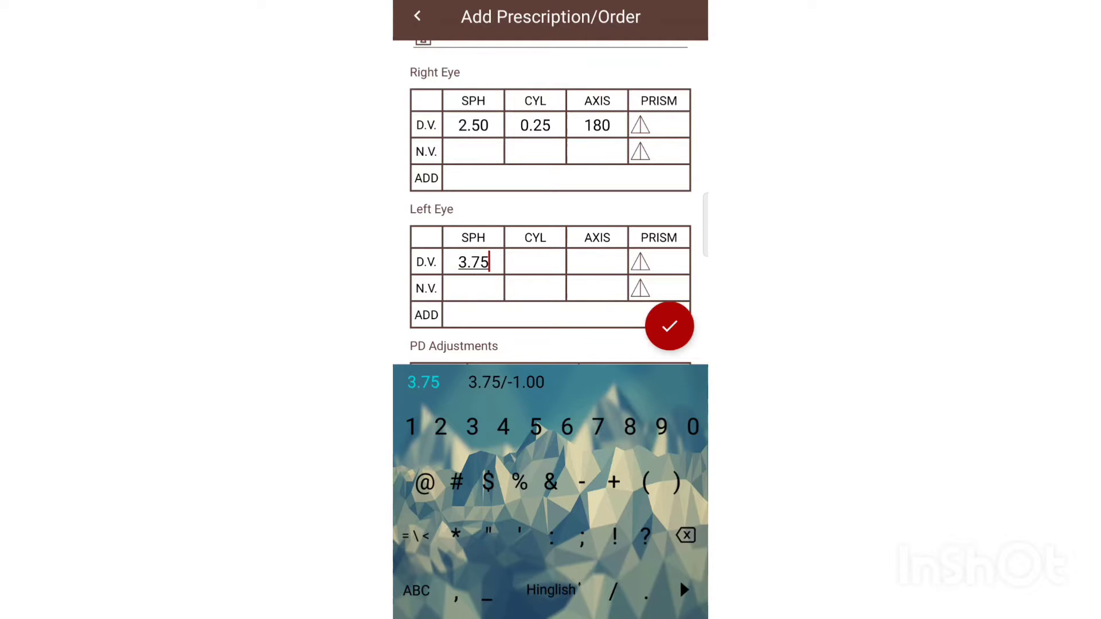
left_click(679, 580)
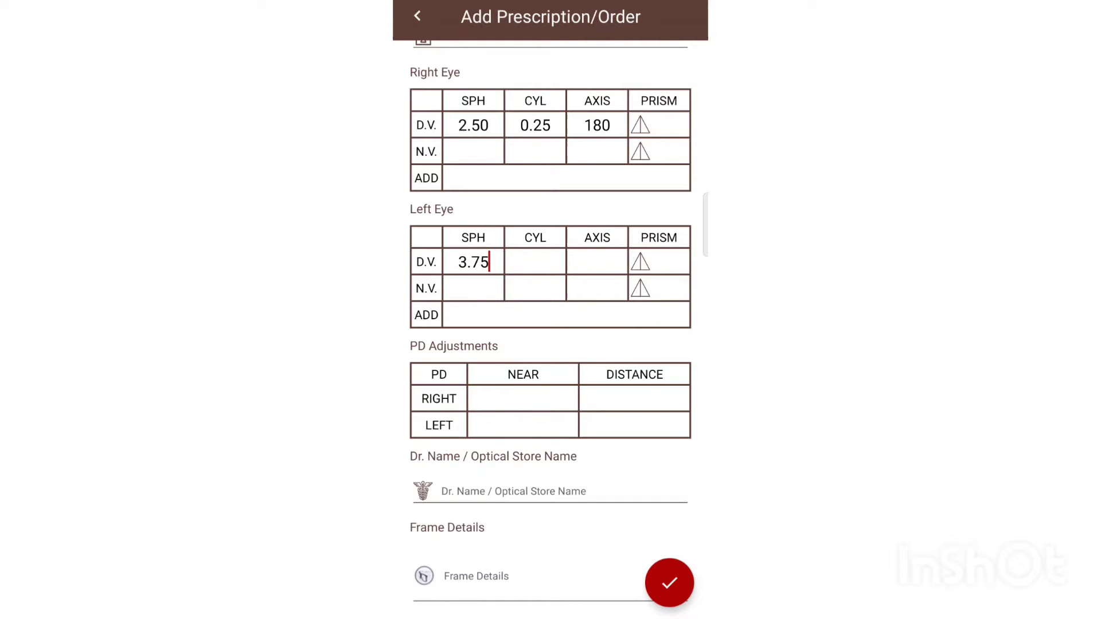
Add minus signs so the values read right SPH -2.50, CYL -0.25, left SPH -3.75.
left_click(459, 151)
left_click(417, 590)
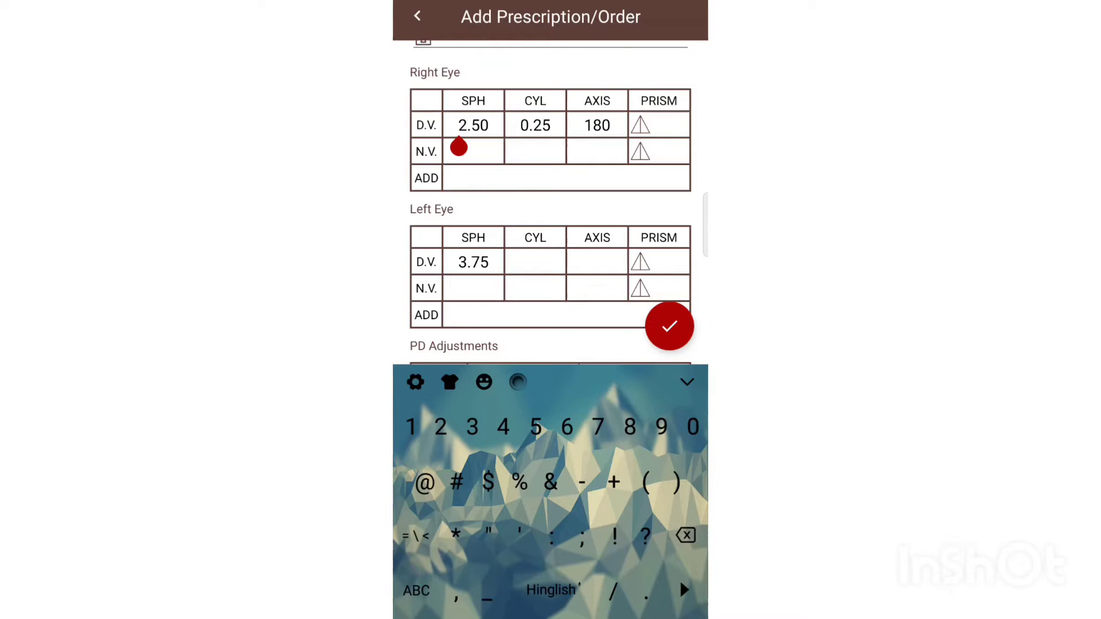
left_click(582, 482)
left_click(520, 138)
type("-0.25")
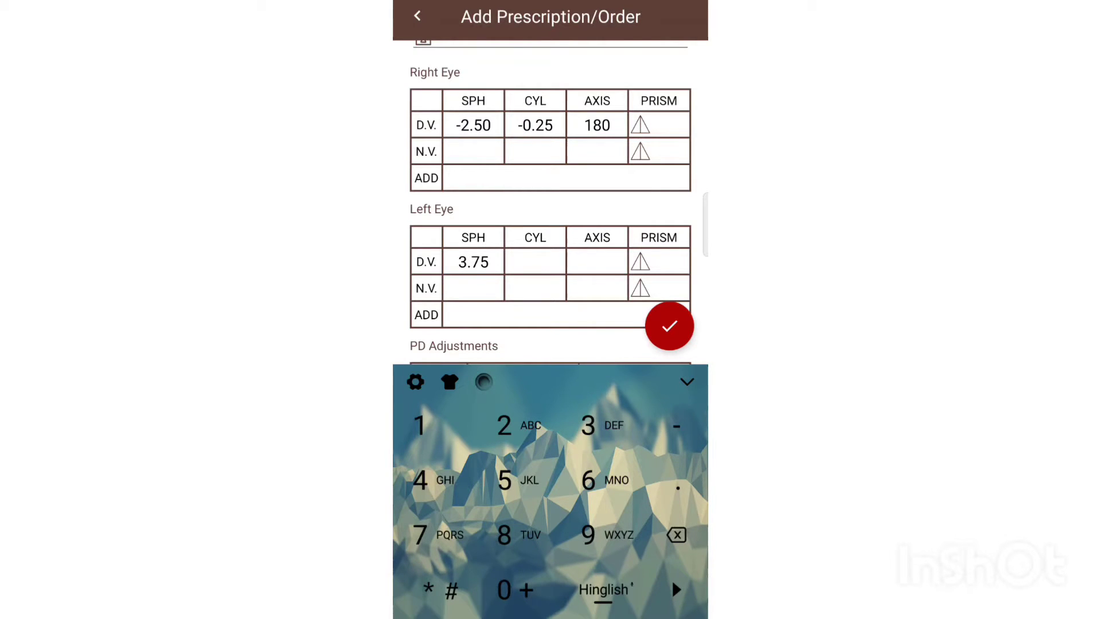
left_click(458, 274)
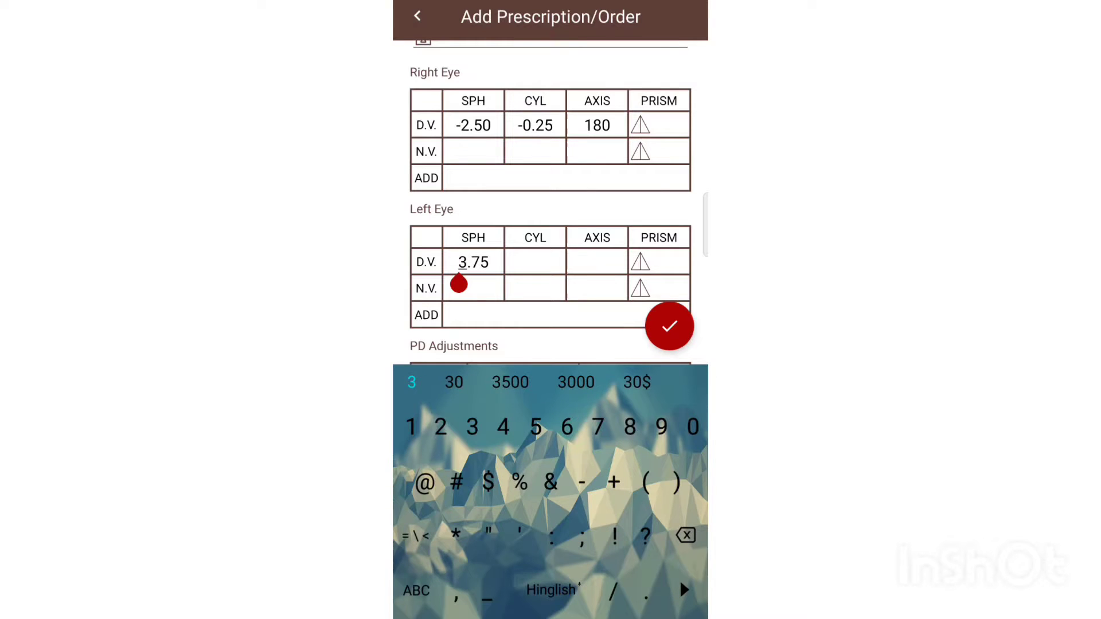
left_click(582, 483)
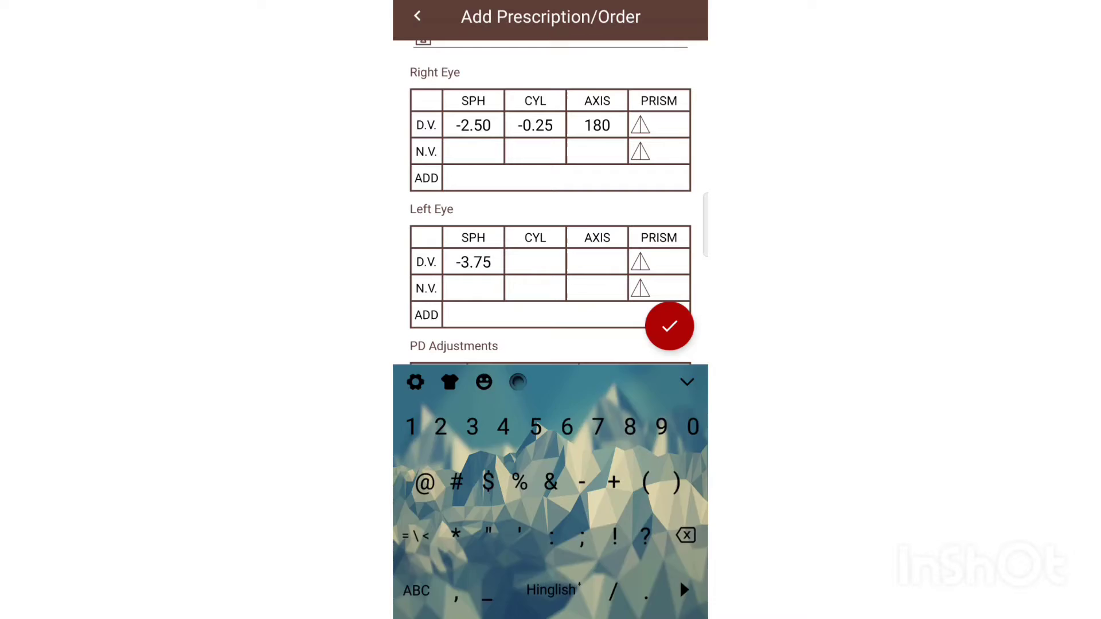
left_click(686, 382)
scroll(551, 309, "down", 2)
scroll(552, 310, "down", 2)
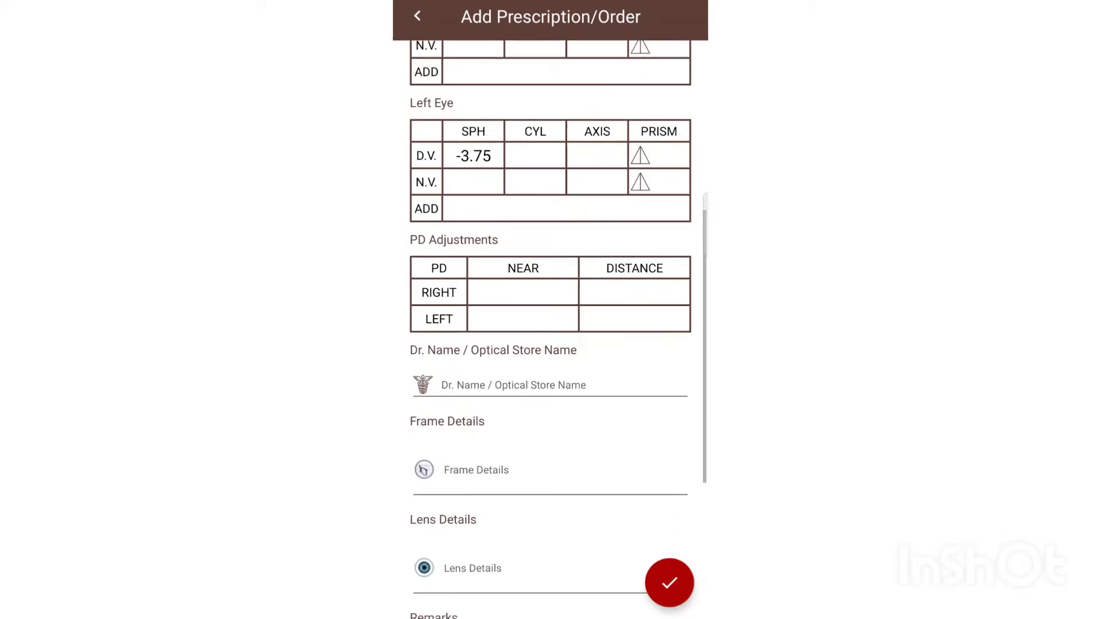
Edit the right eye near pupillary distance, removing the +2.
left_click(523, 275)
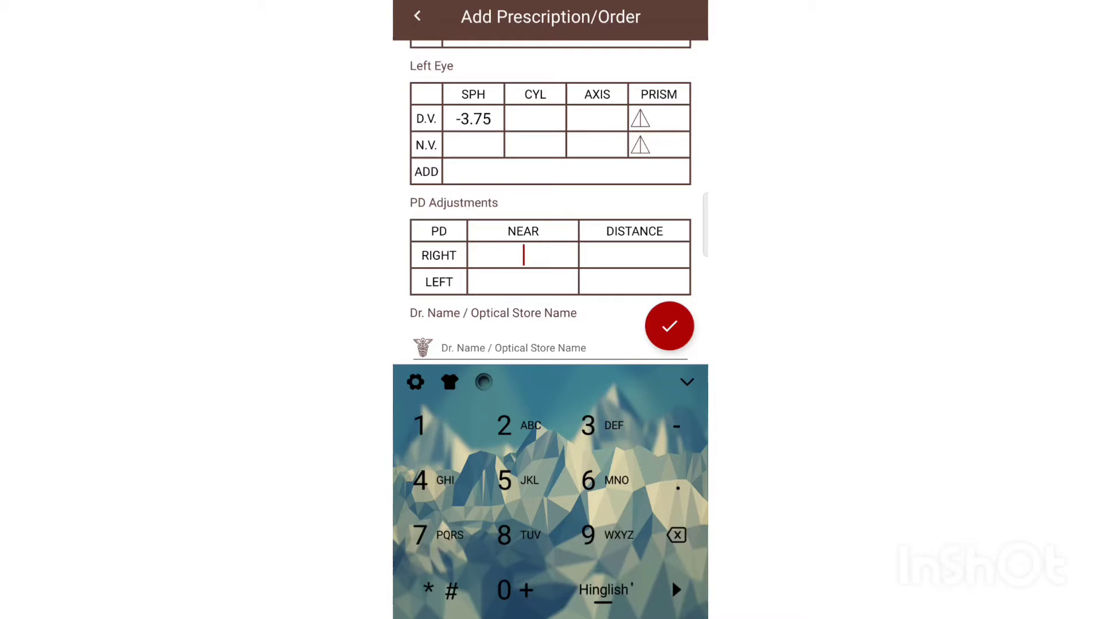
type("+2")
key("BackSpace")
key("BackSpace")
left_click(687, 382)
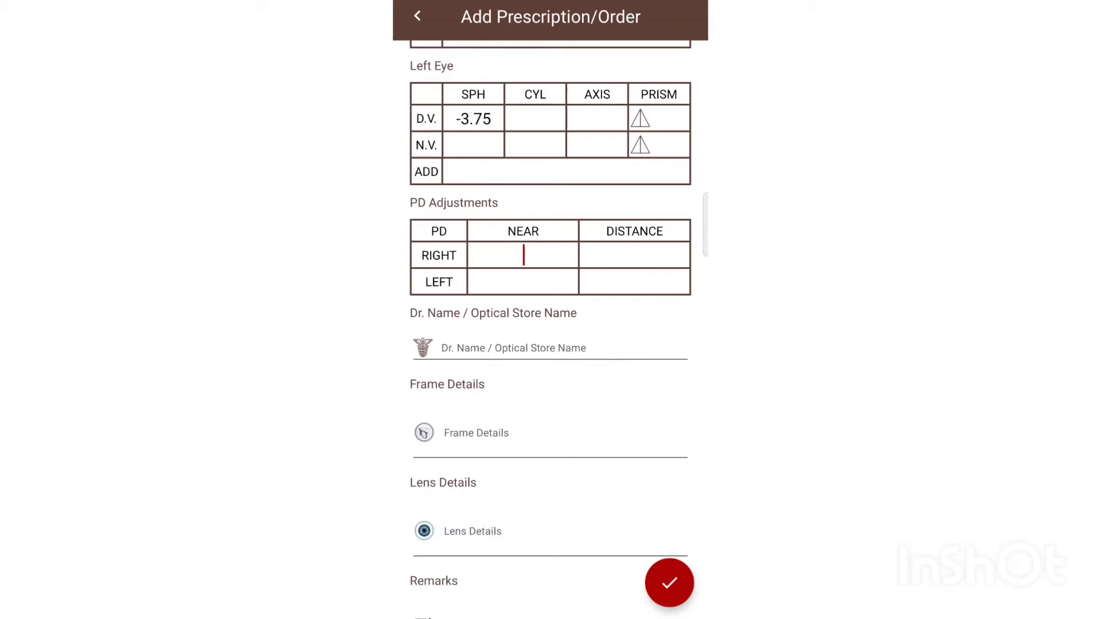
Enter 'Dr Iqbal.' as the doctor / optical store name.
left_click(551, 348)
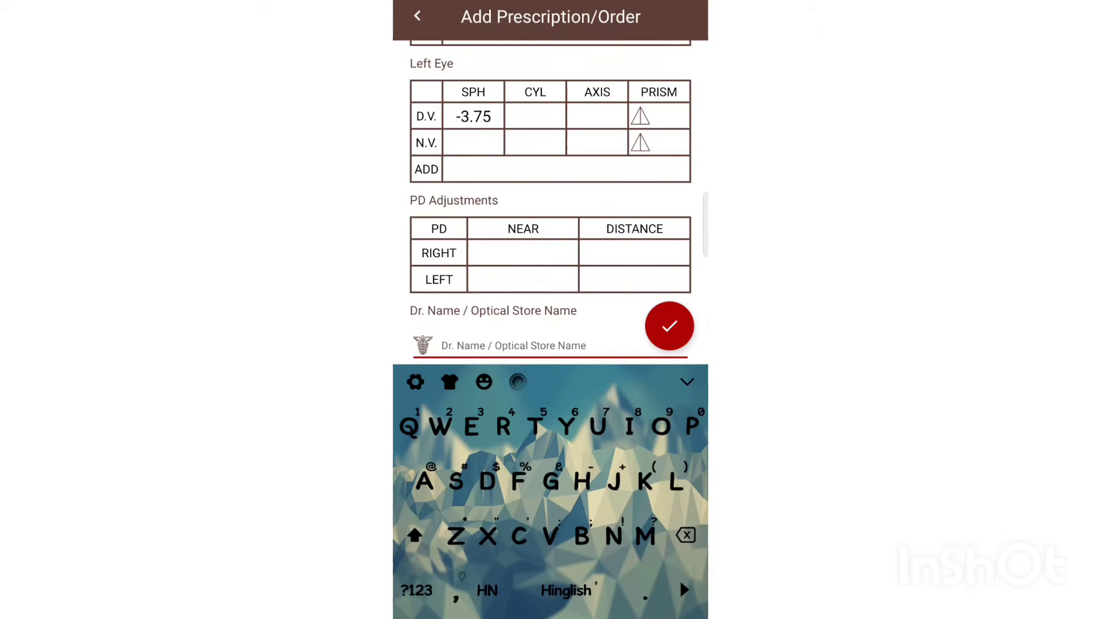
type("Iqbal")
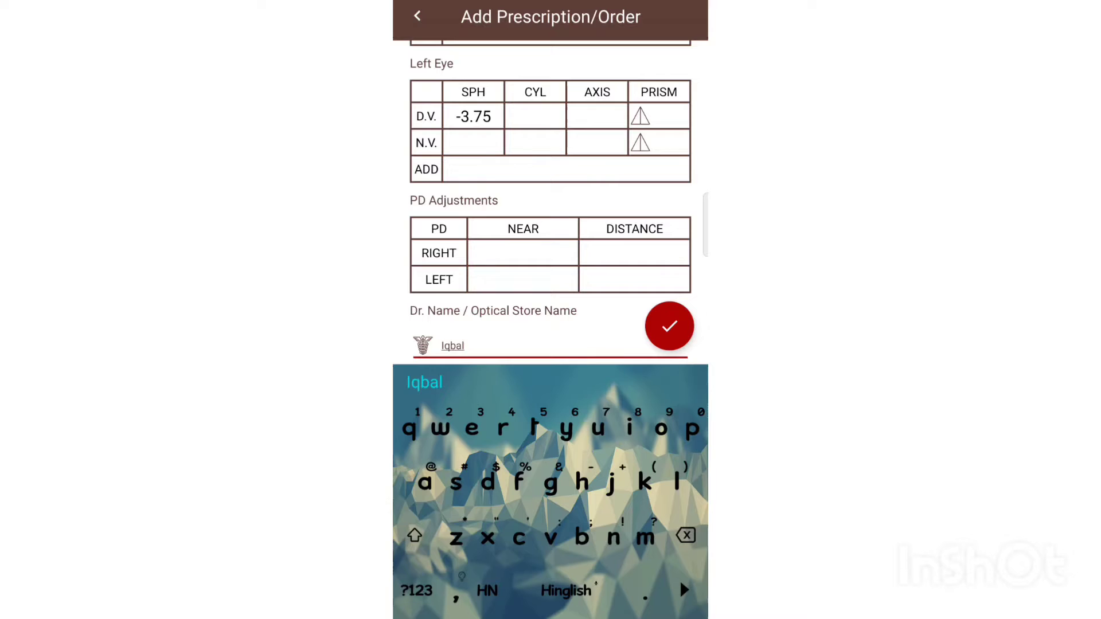
key("BackSpace")
key("BackSpace")
key("BackSpace")
type("Dr ")
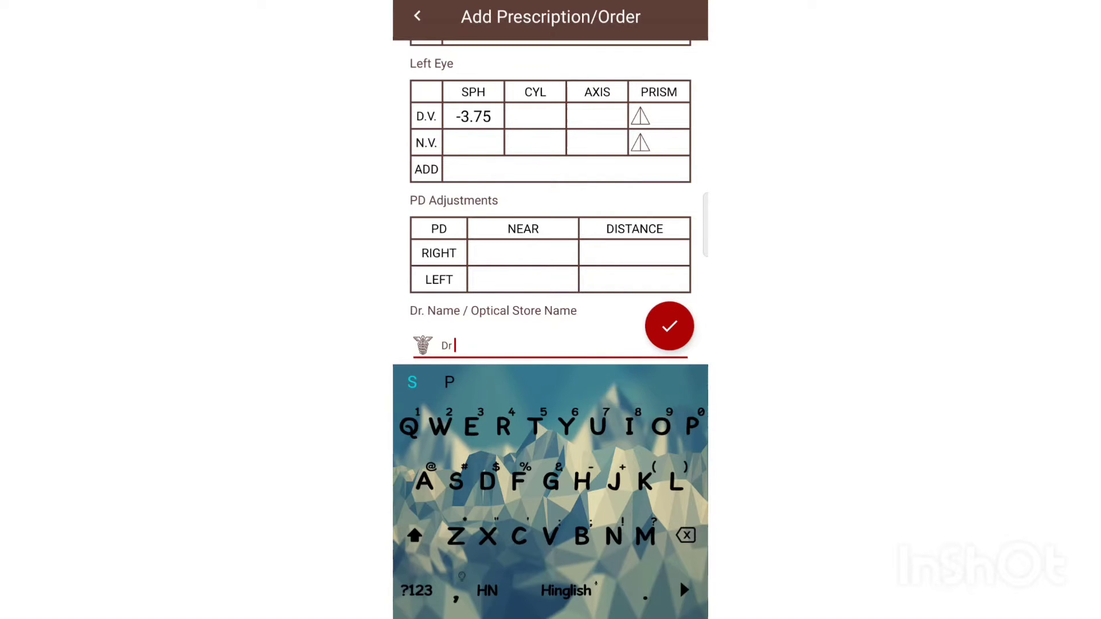
type("Iqbal.")
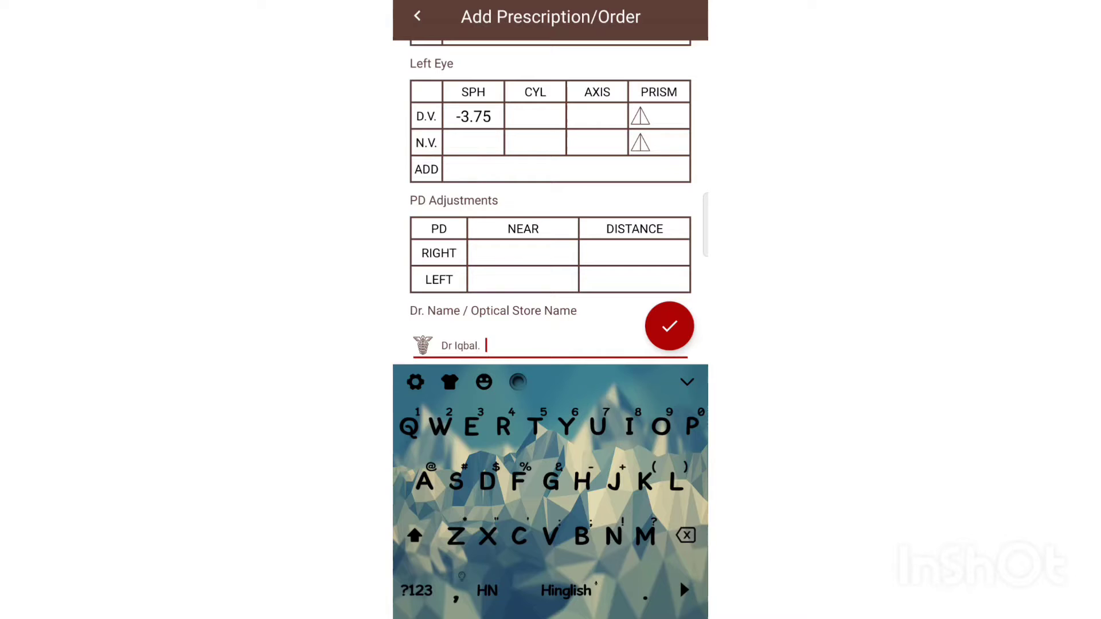
left_click(685, 590)
Enter frame details 'Suare Plastic' and lens details 'BLUE light cut'.
left_click(517, 431)
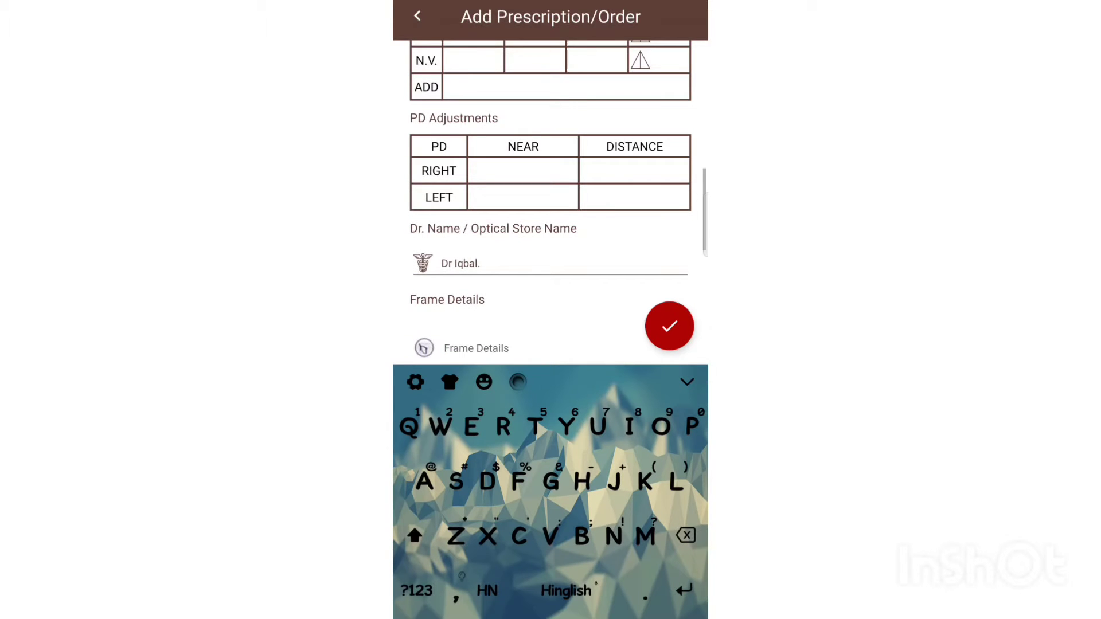
type("Sua")
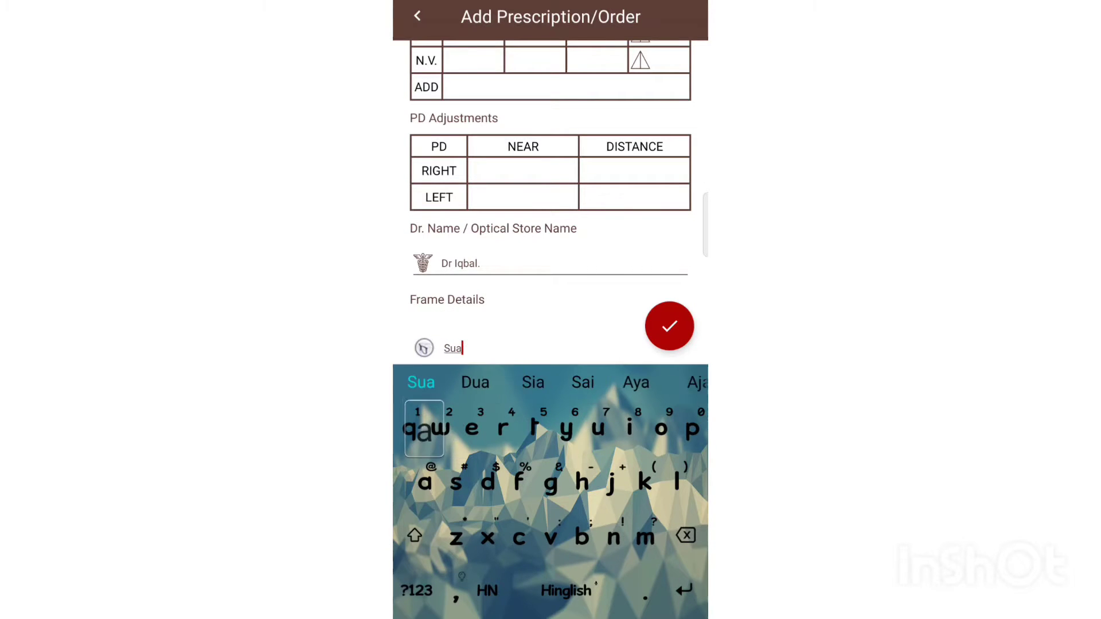
type("re Pla")
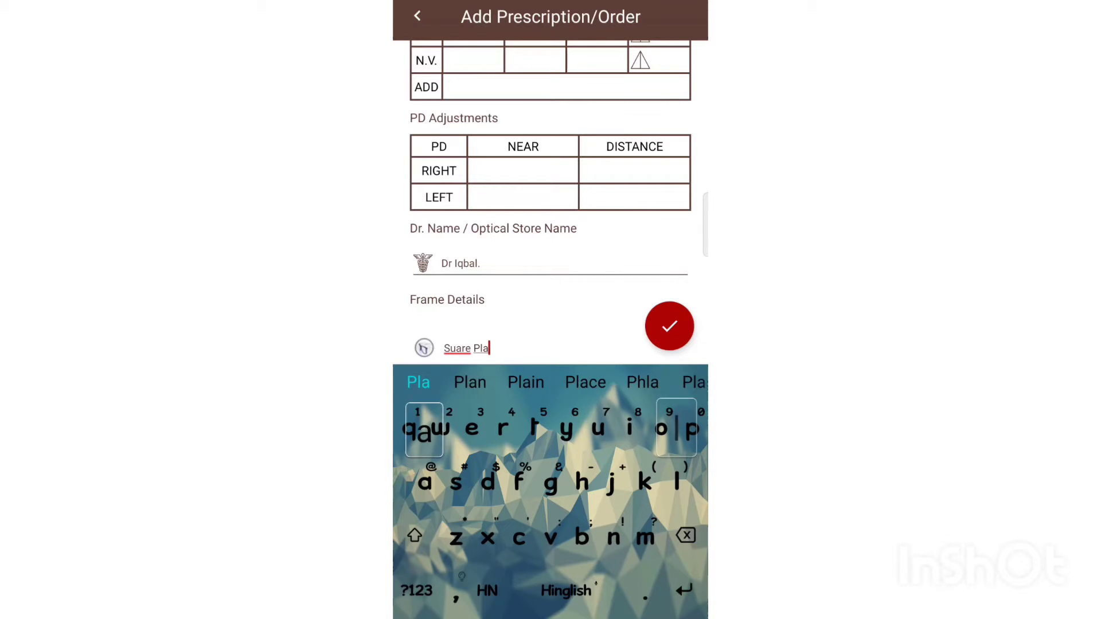
type("stic")
key("Escape")
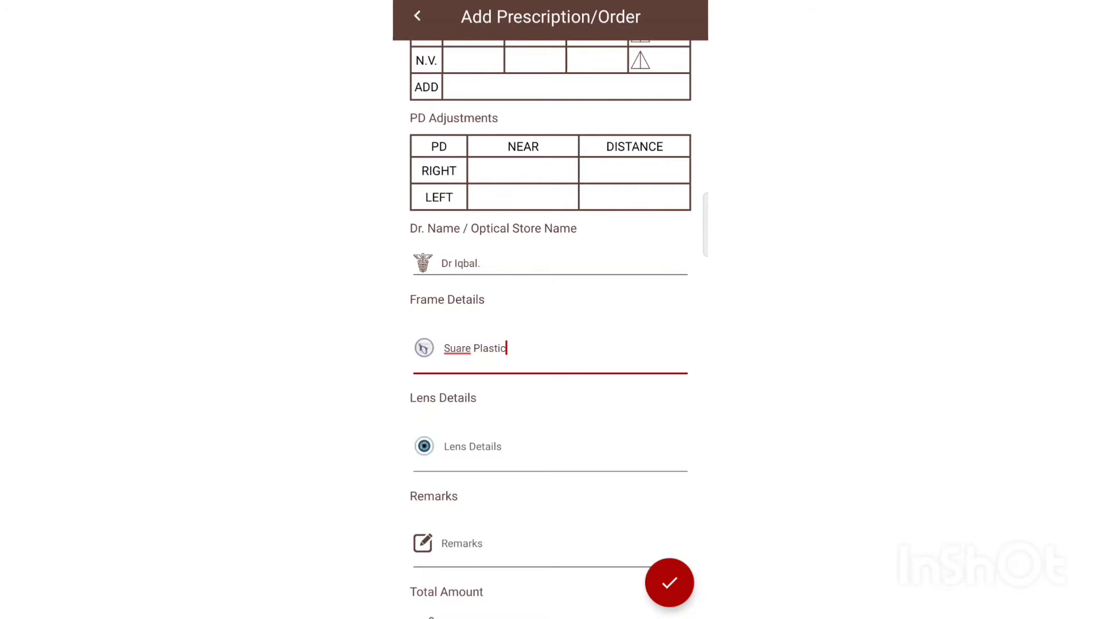
left_click(550, 447)
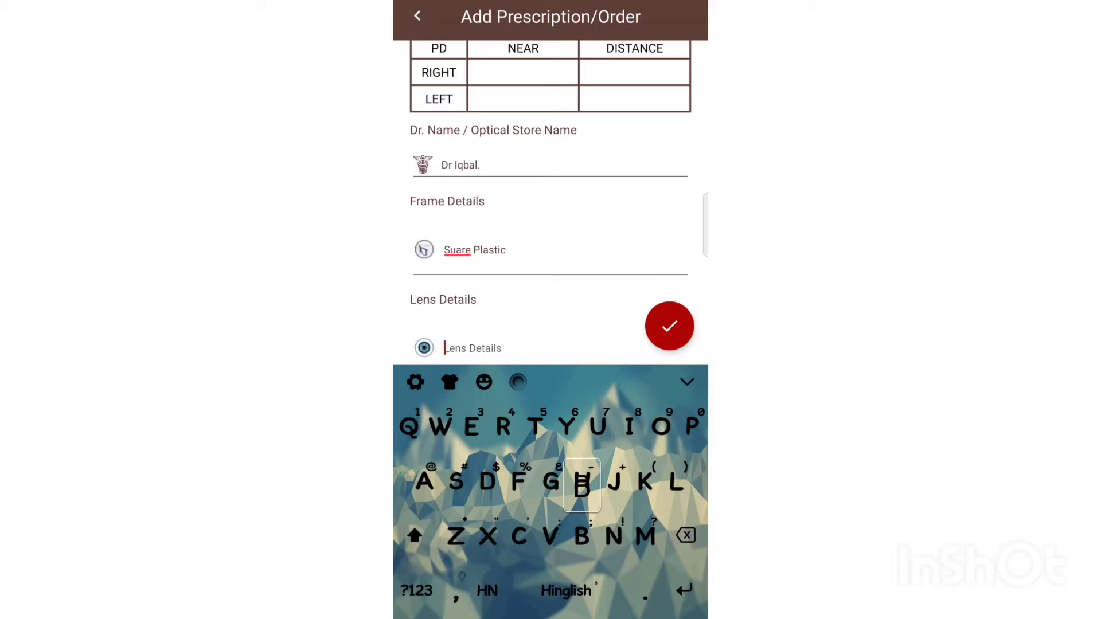
type("BLu")
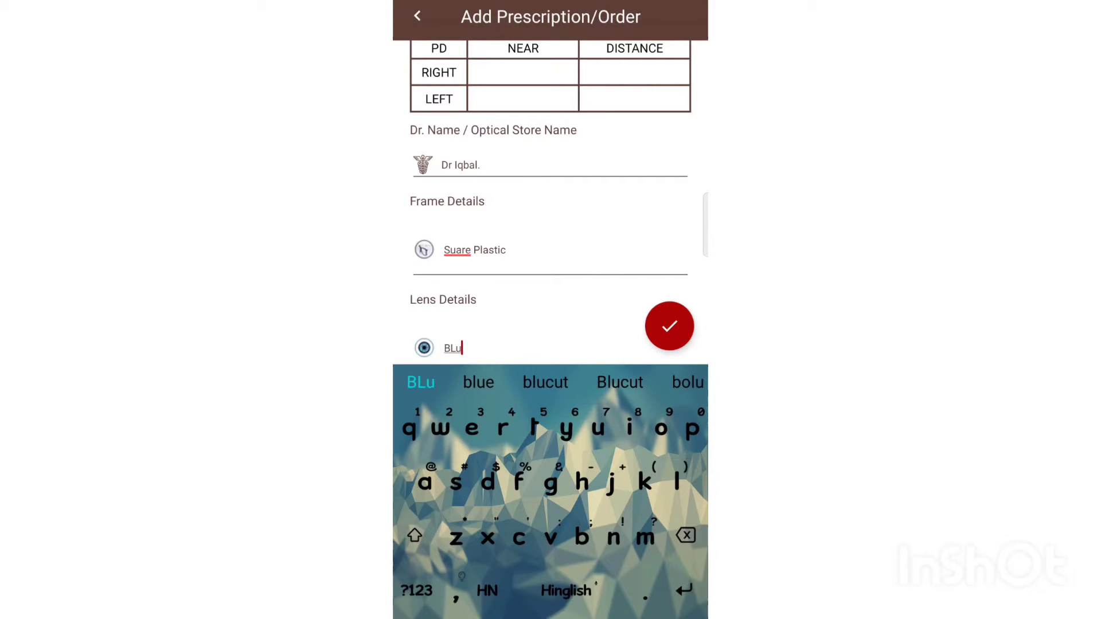
key("BackSpace")
key("BackSpace")
type("LU")
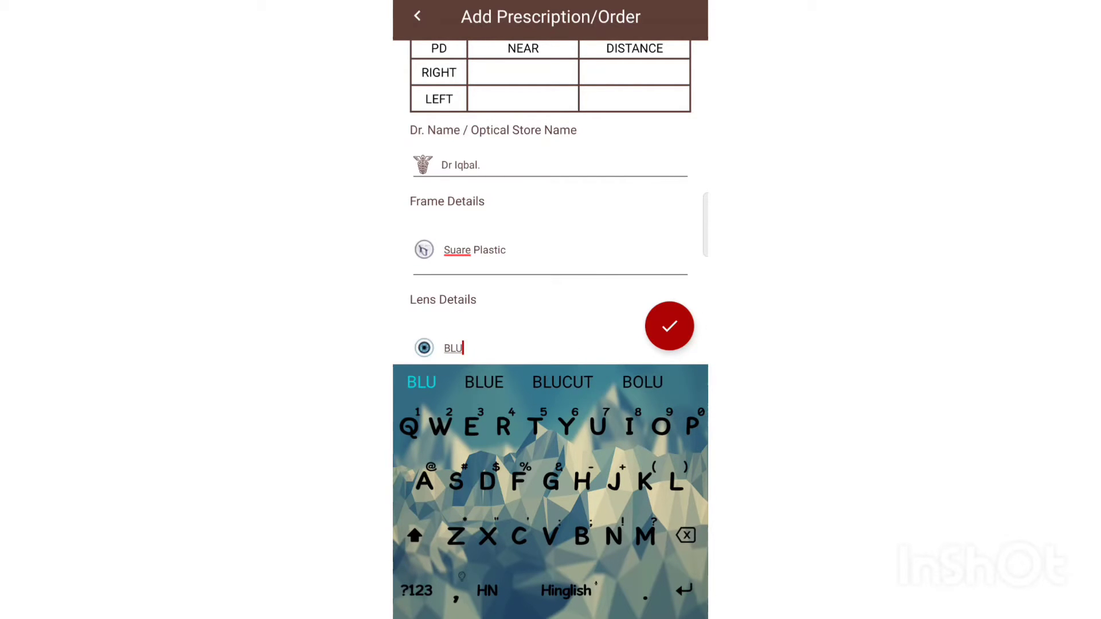
type("E")
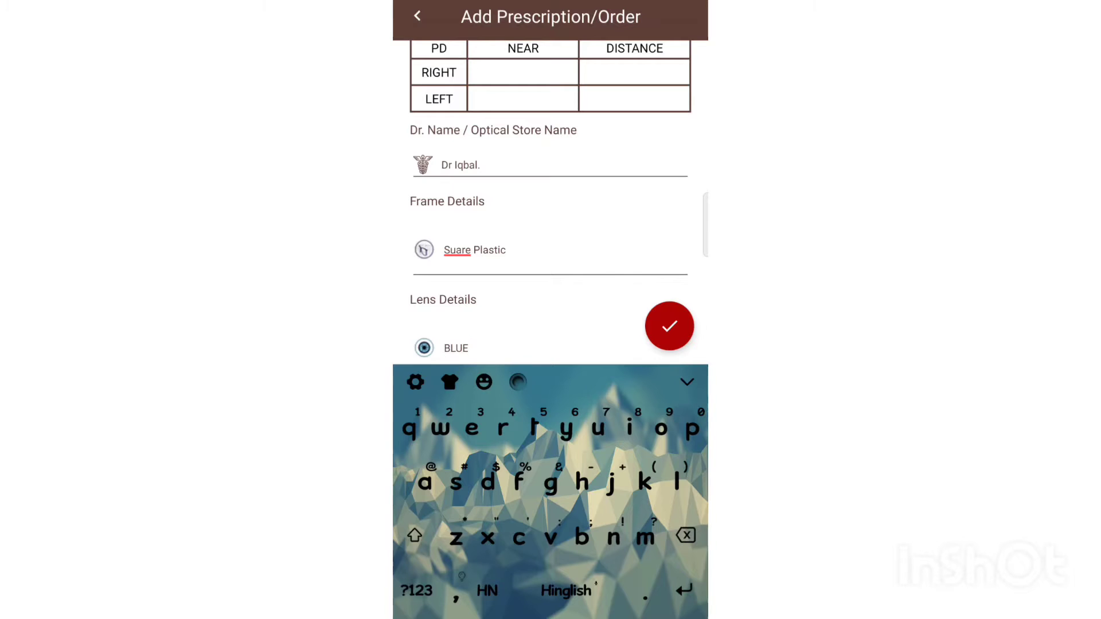
type(" LIGhT")
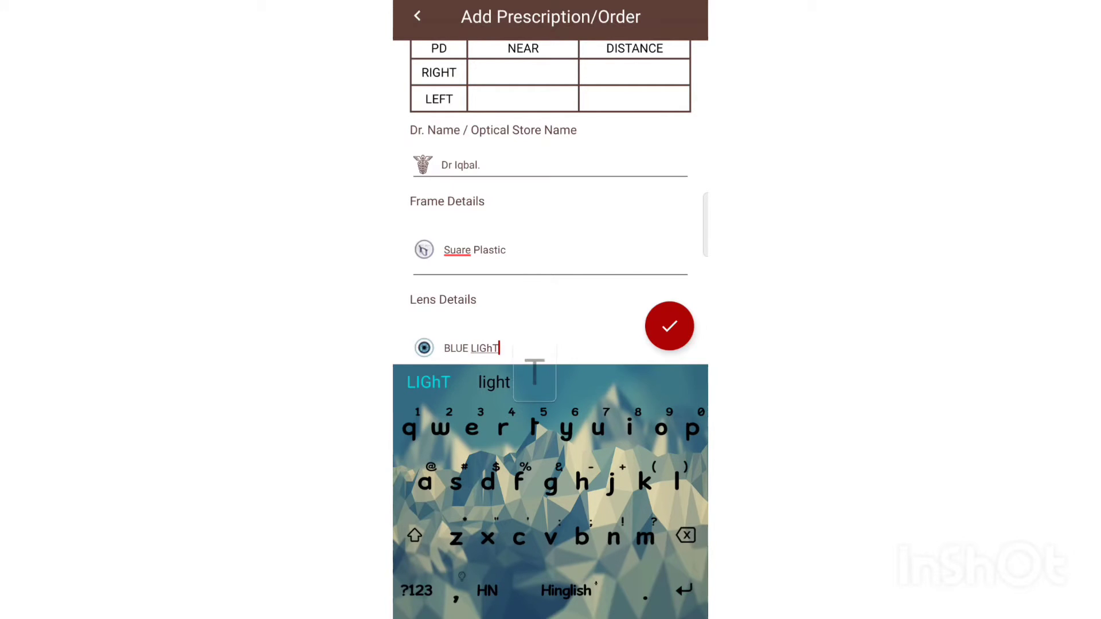
left_click(494, 382)
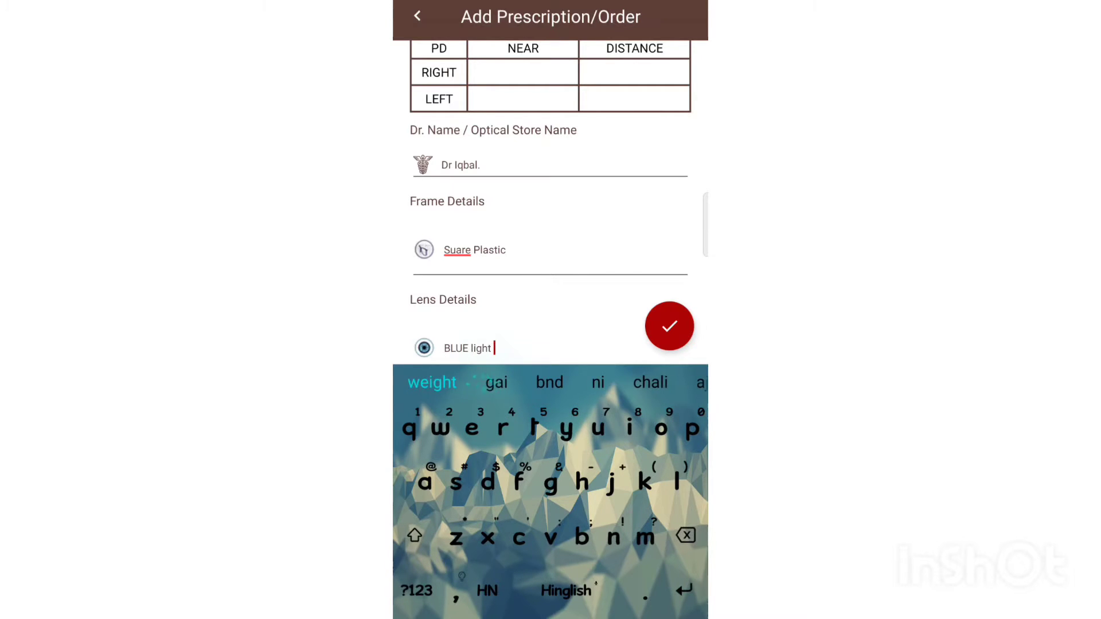
type("cut")
key("Escape")
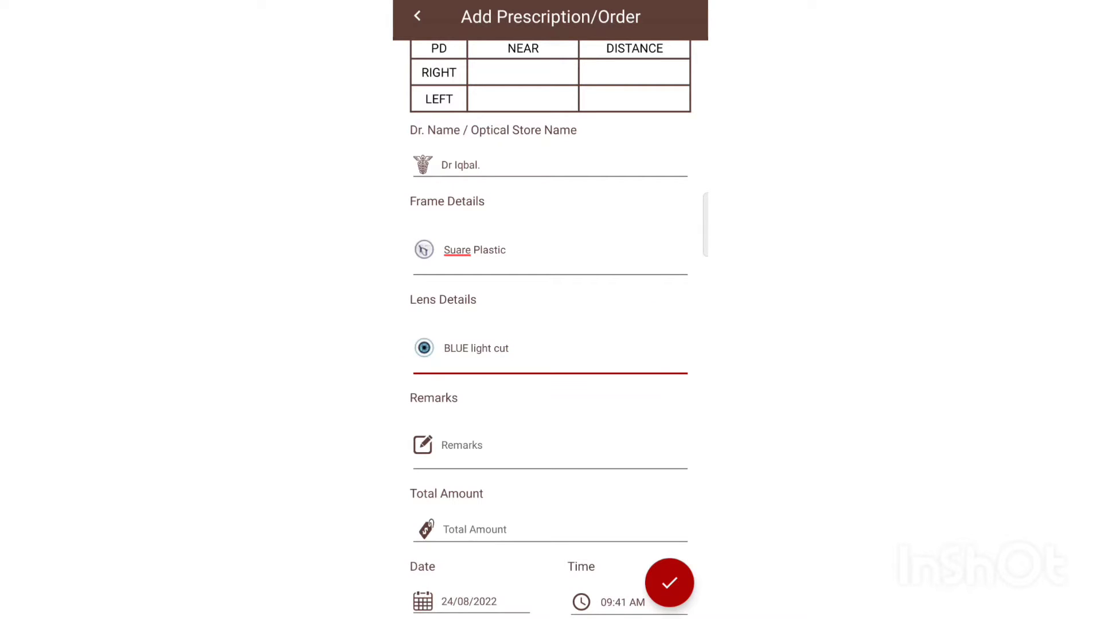
left_click(550, 446)
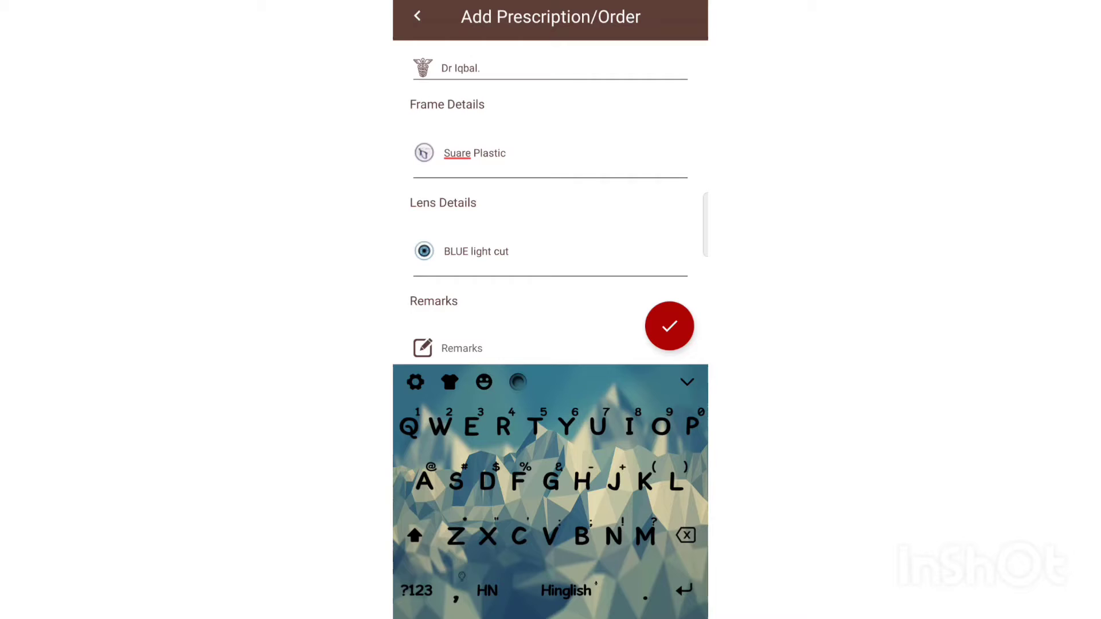
type("He")
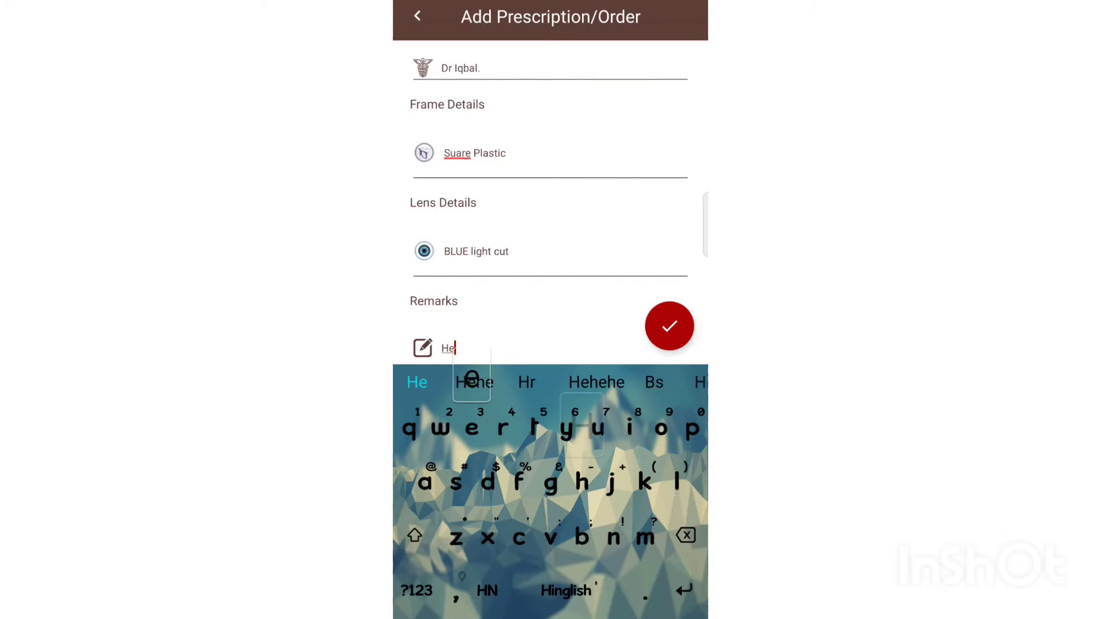
type(" is s")
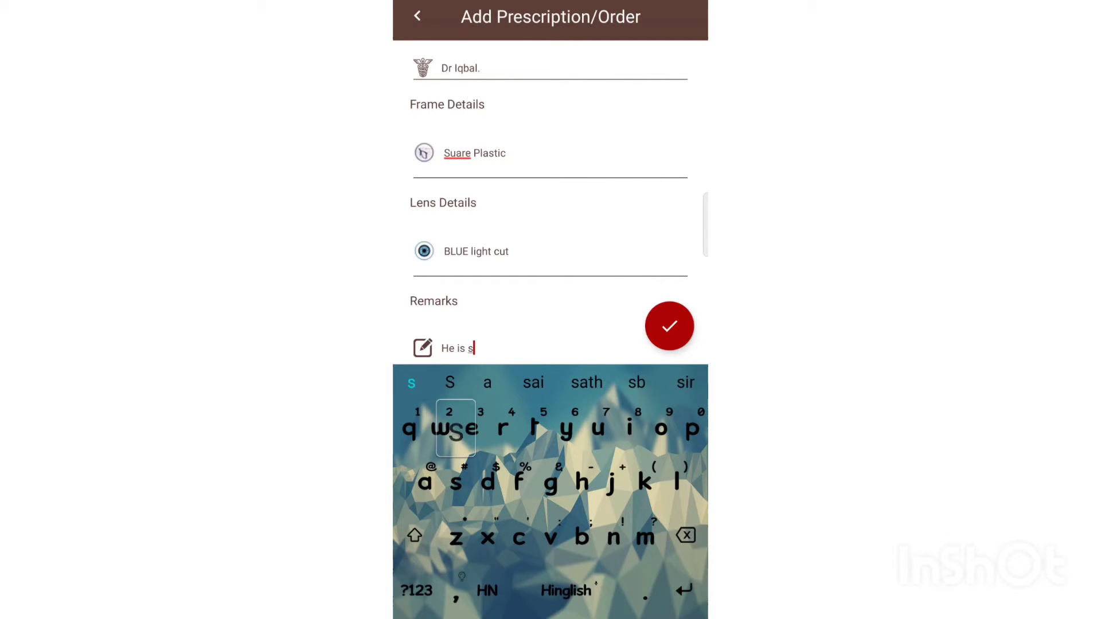
type("o C")
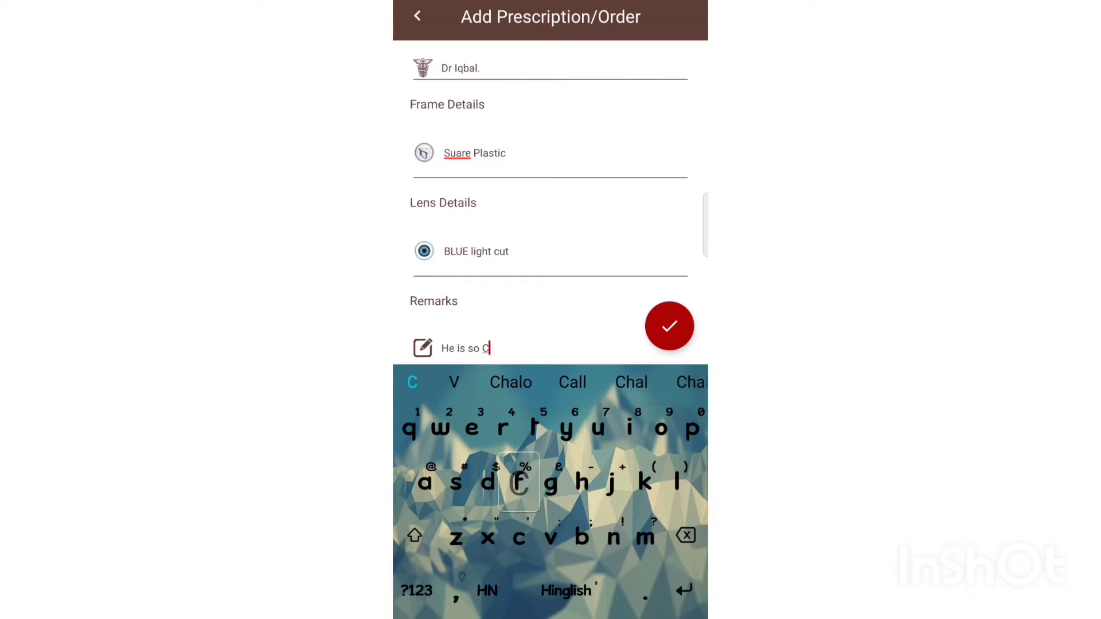
type("ocious ")
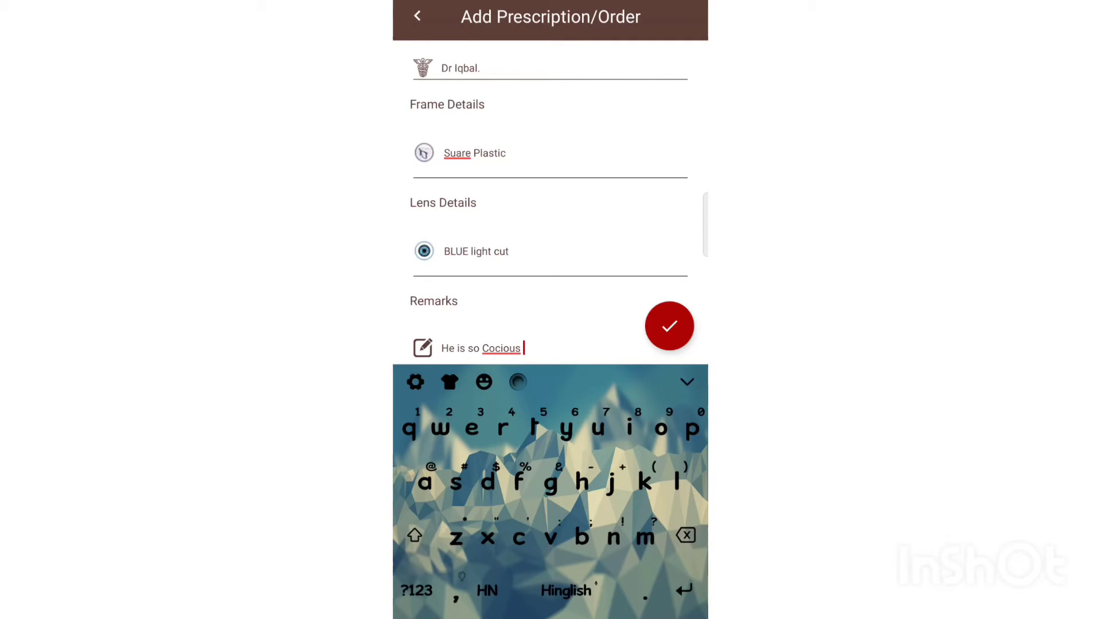
type("abouy")
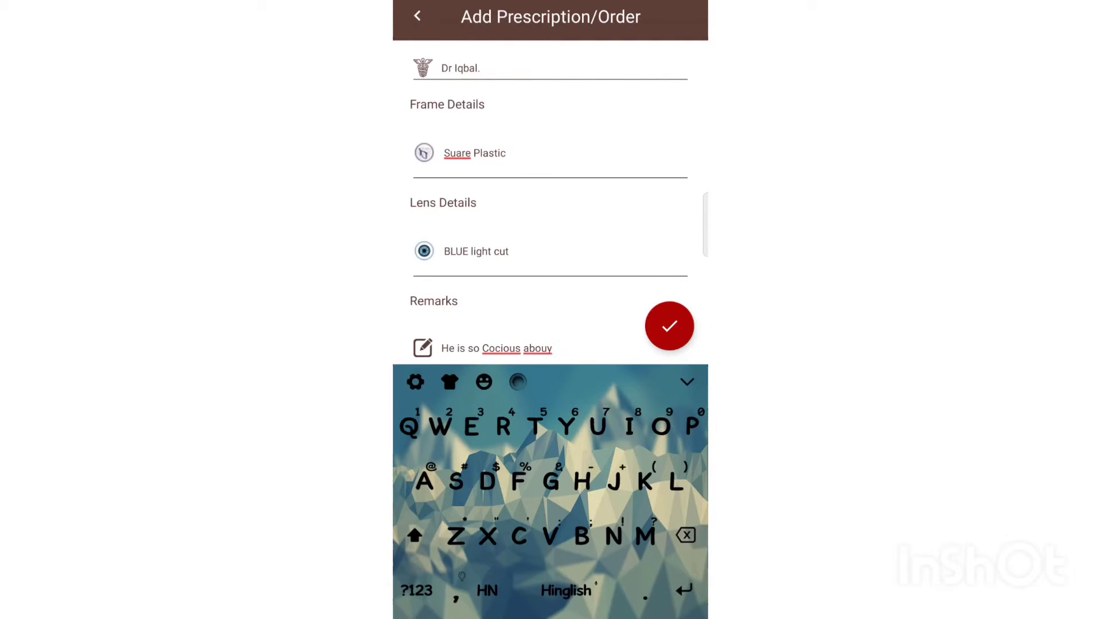
Type the remark 'He is so Cocious about Balancs of His Glasess'.
key("BackSpace")
key("BackSpace")
type("t Bala")
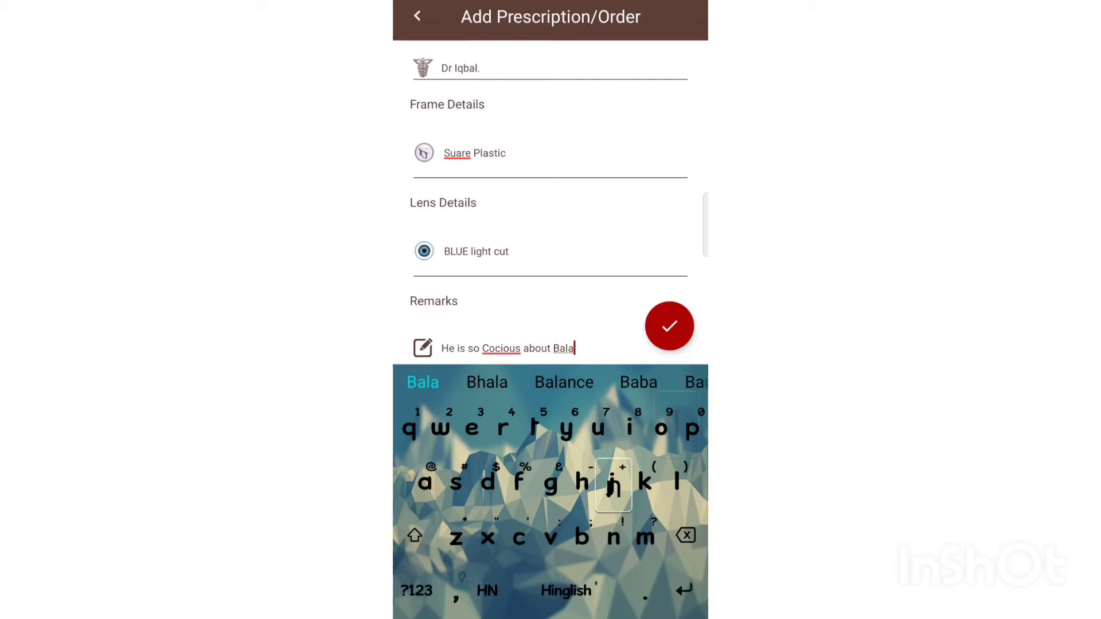
type("ncs of")
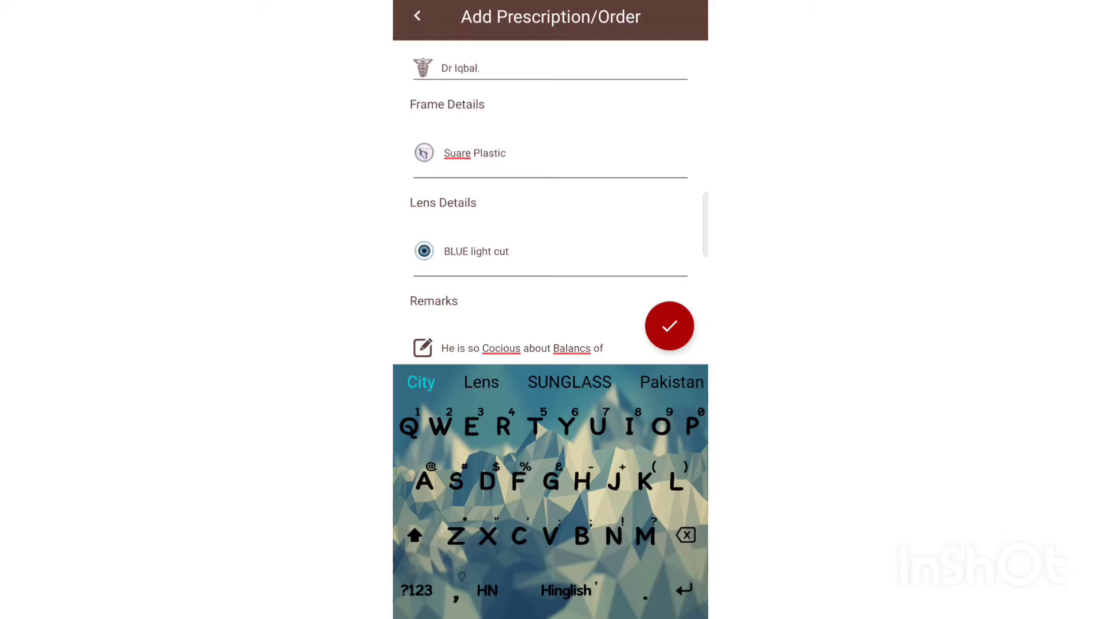
type(" His Gla")
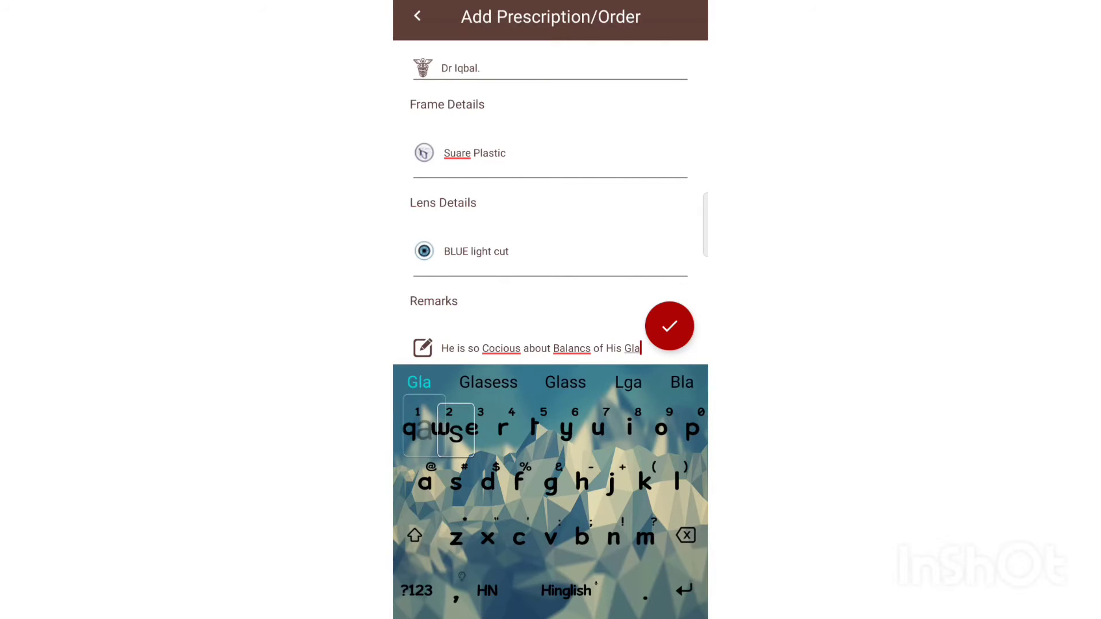
type("sess")
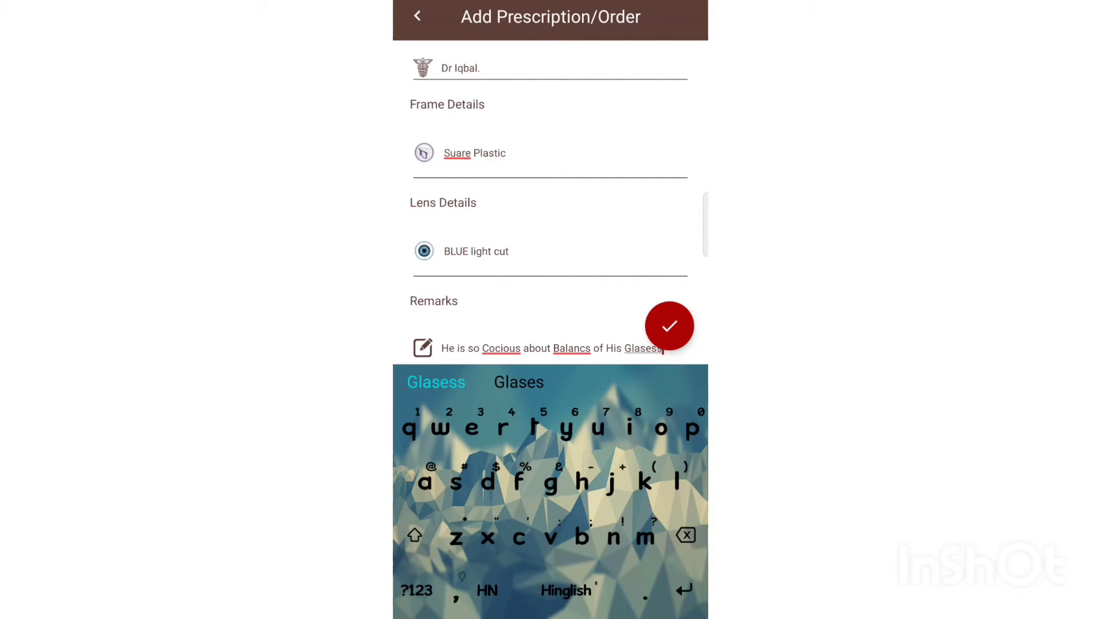
key("Escape")
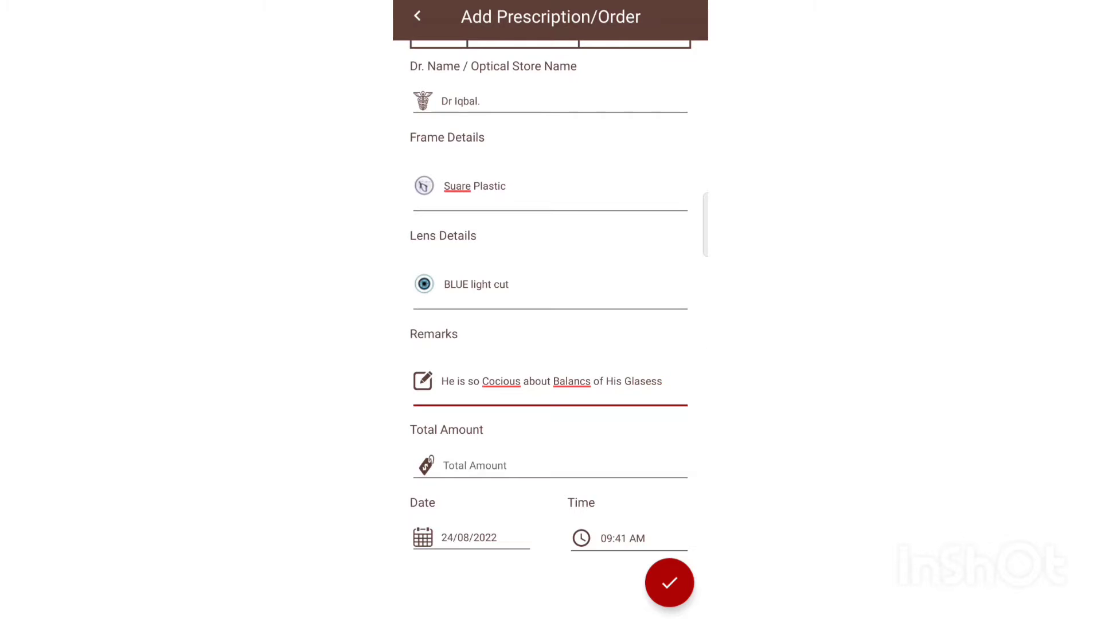
Enter a total amount of 3000 and save the prescription order.
left_click(492, 464)
type("3")
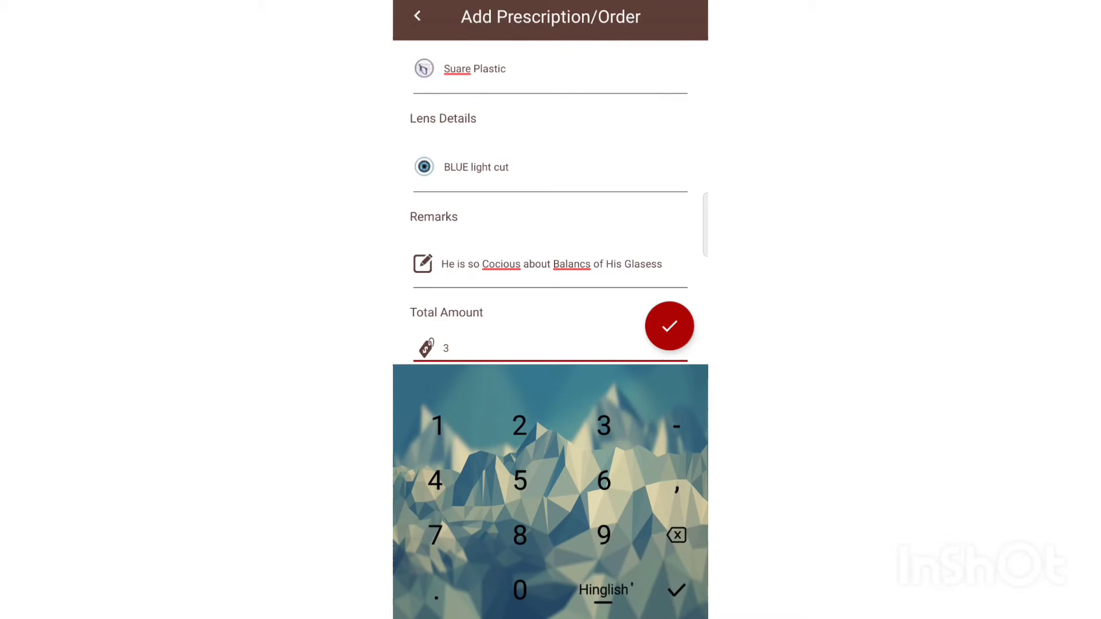
type("000")
key("Return")
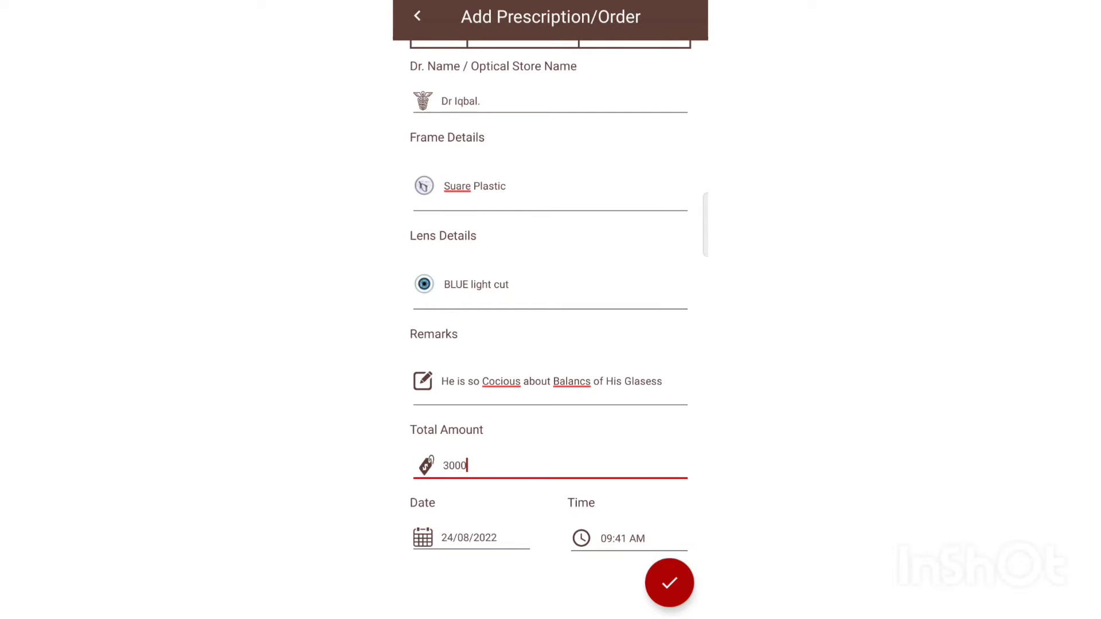
left_click(669, 584)
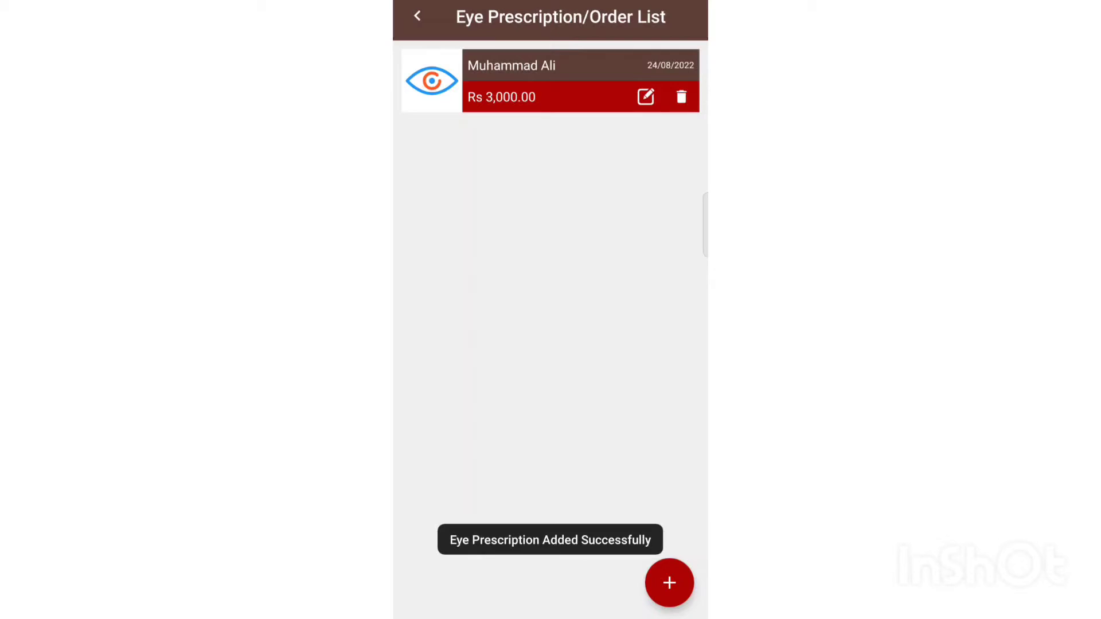
left_click(418, 15)
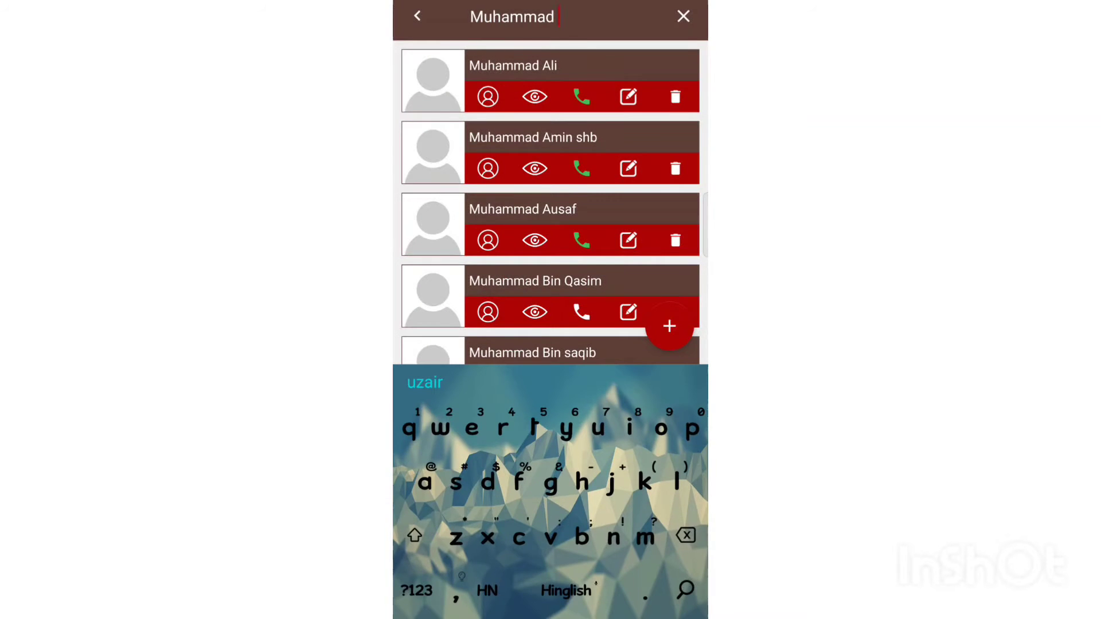
left_click(418, 15)
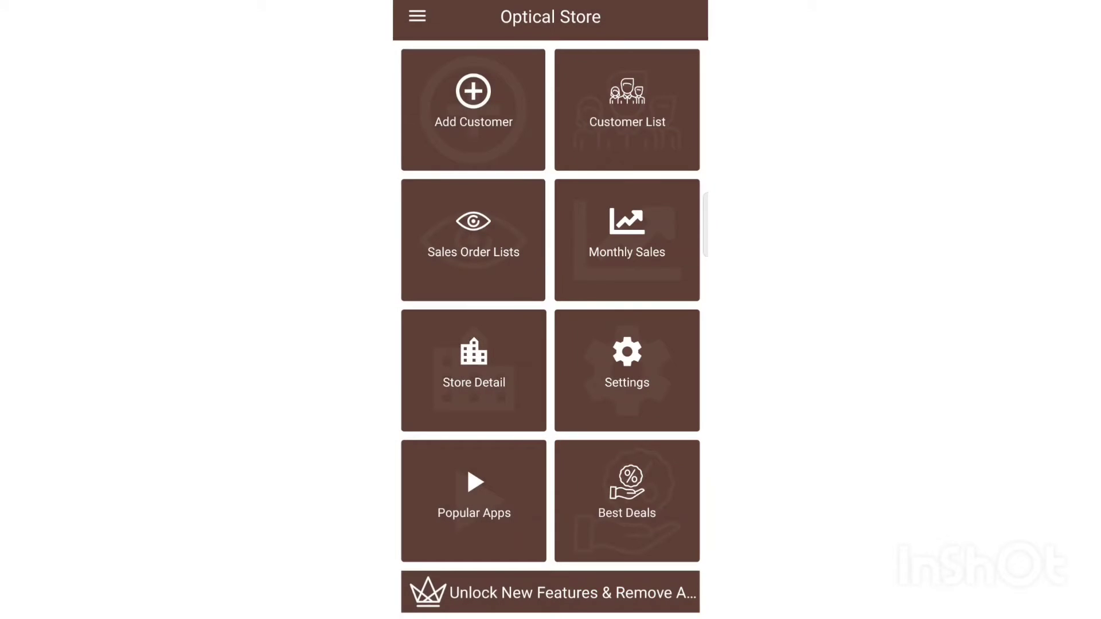
left_click(627, 111)
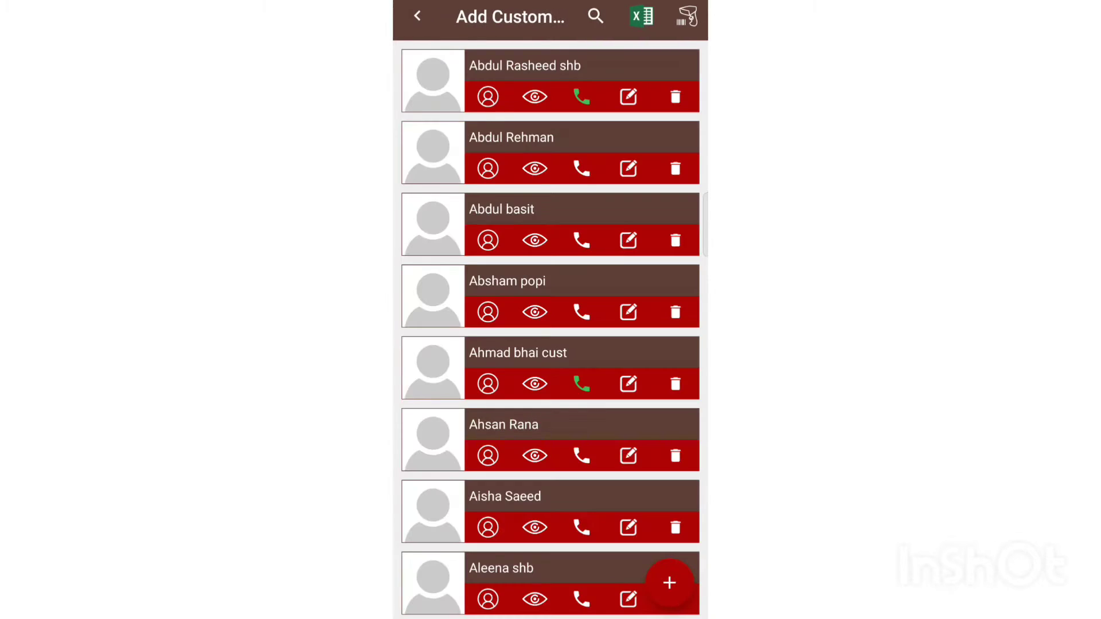
left_click(596, 17)
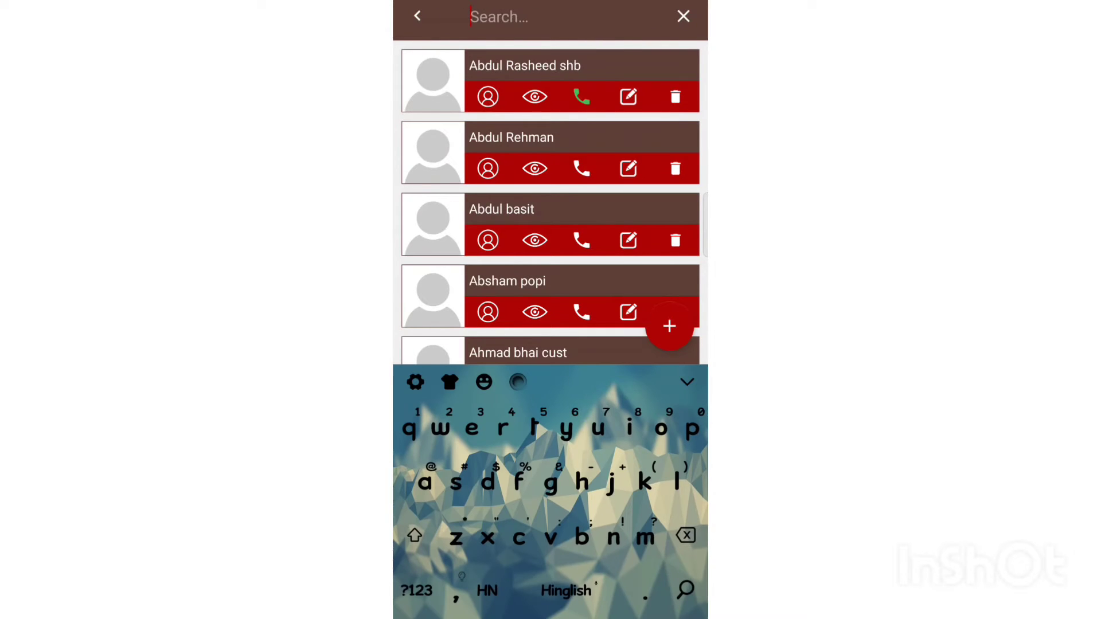
type("Muhamm")
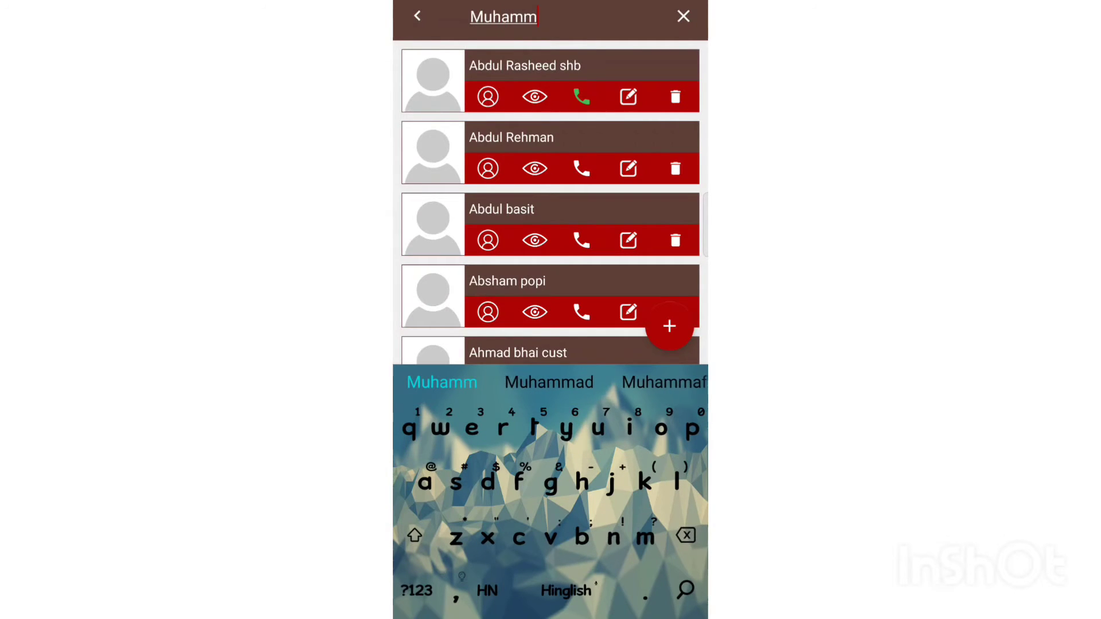
type("d")
key("BackSpace")
type("as")
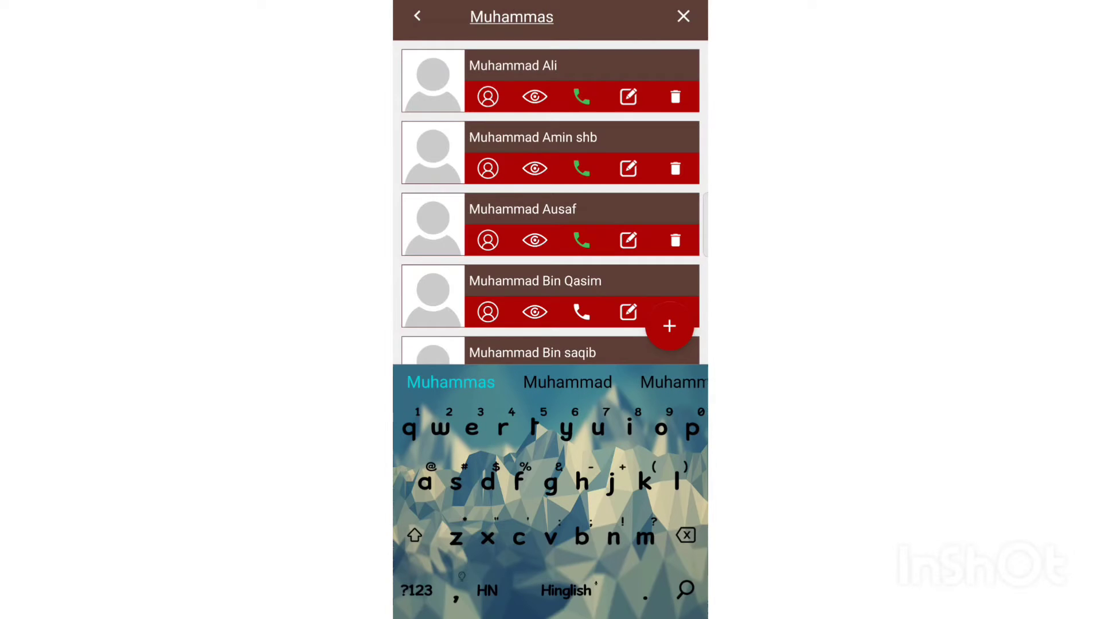
key("BackSpace")
type("d")
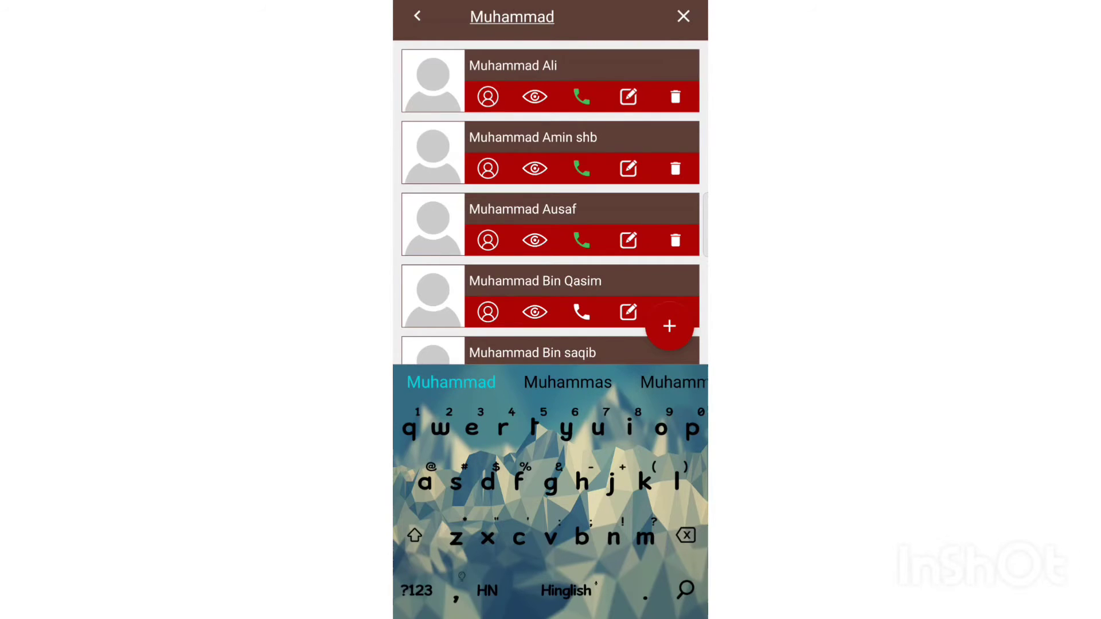
left_click(534, 96)
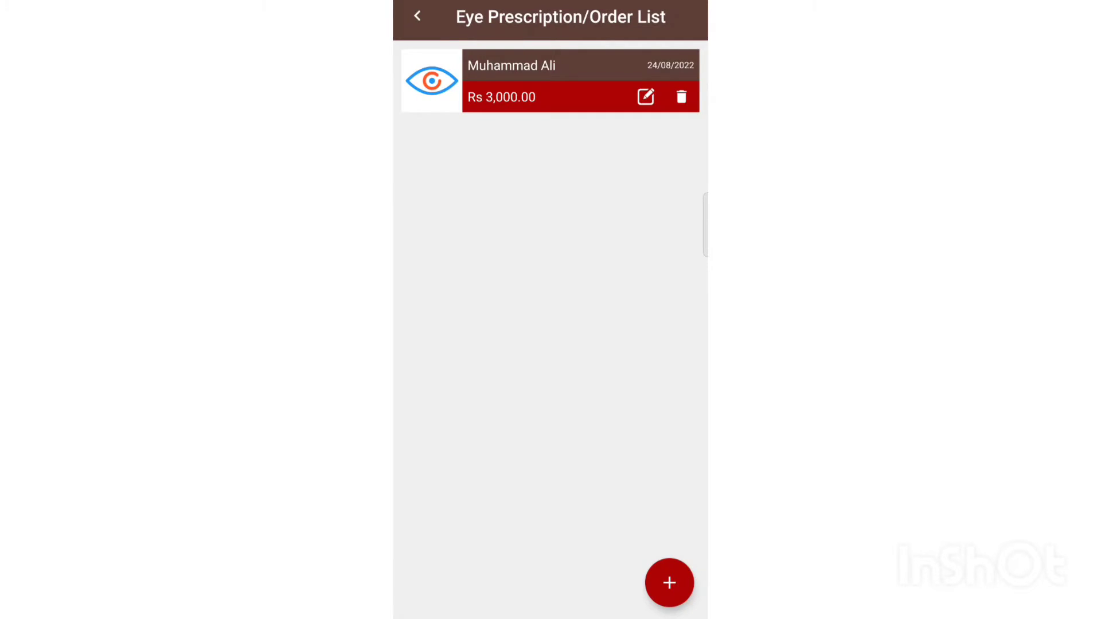
left_click(551, 81)
scroll(551, 387, "down", 5)
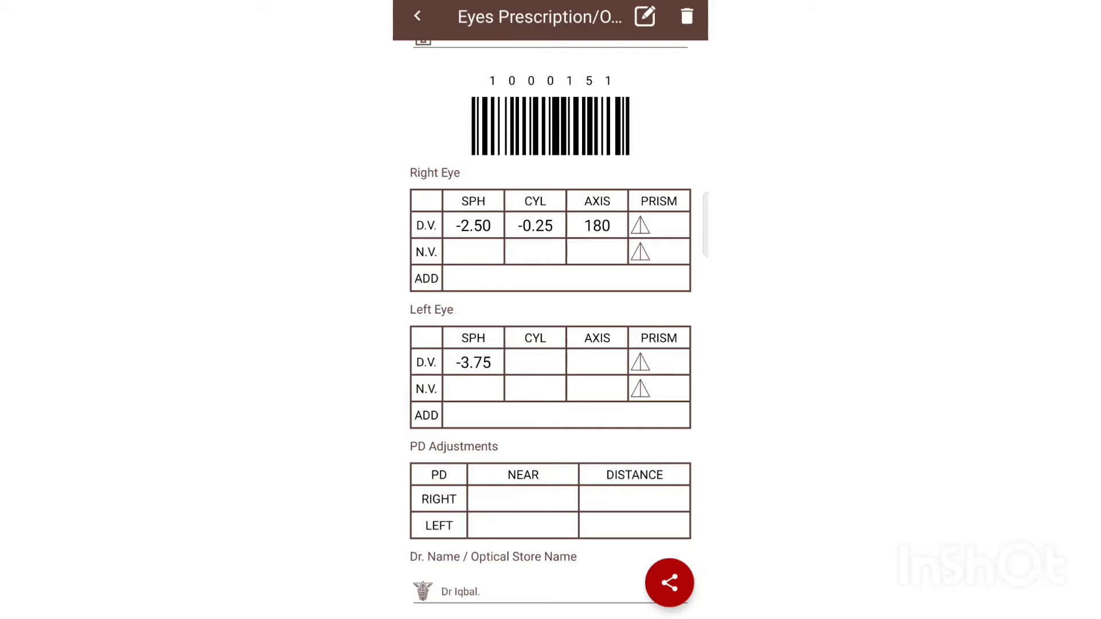
scroll(551, 344, "down", 8)
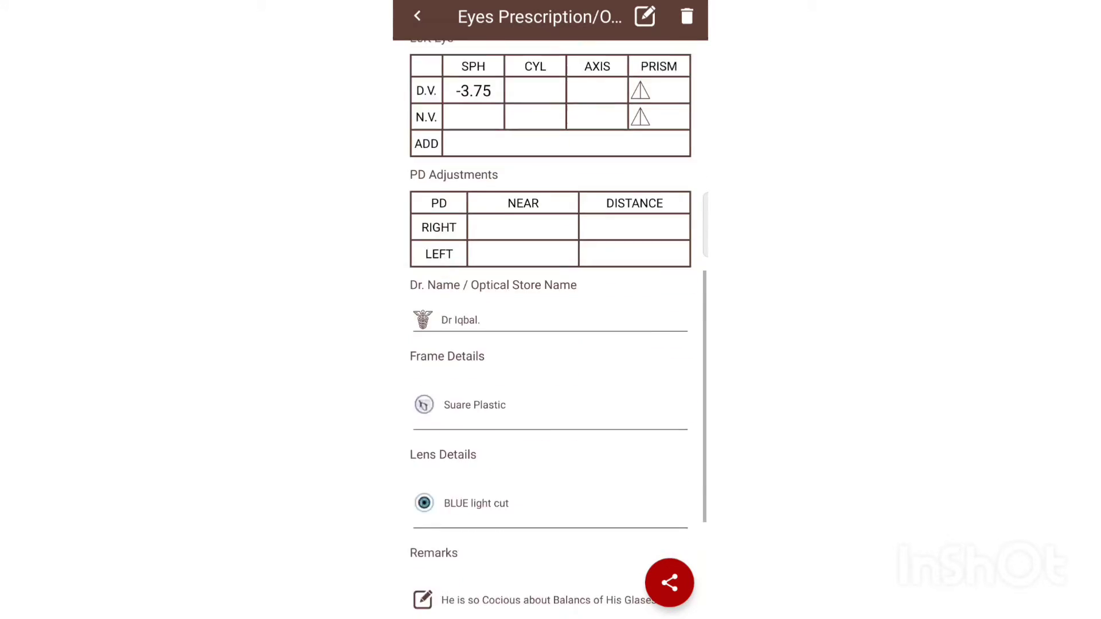
scroll(551, 344, "up", 8)
scroll(551, 344, "up", 5)
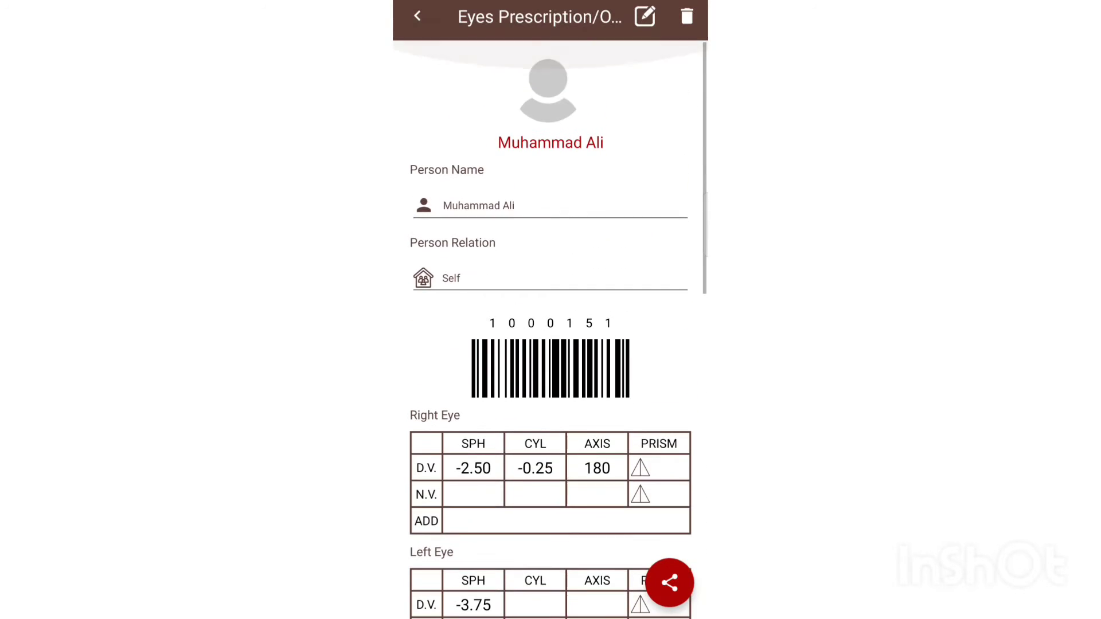
left_click(417, 15)
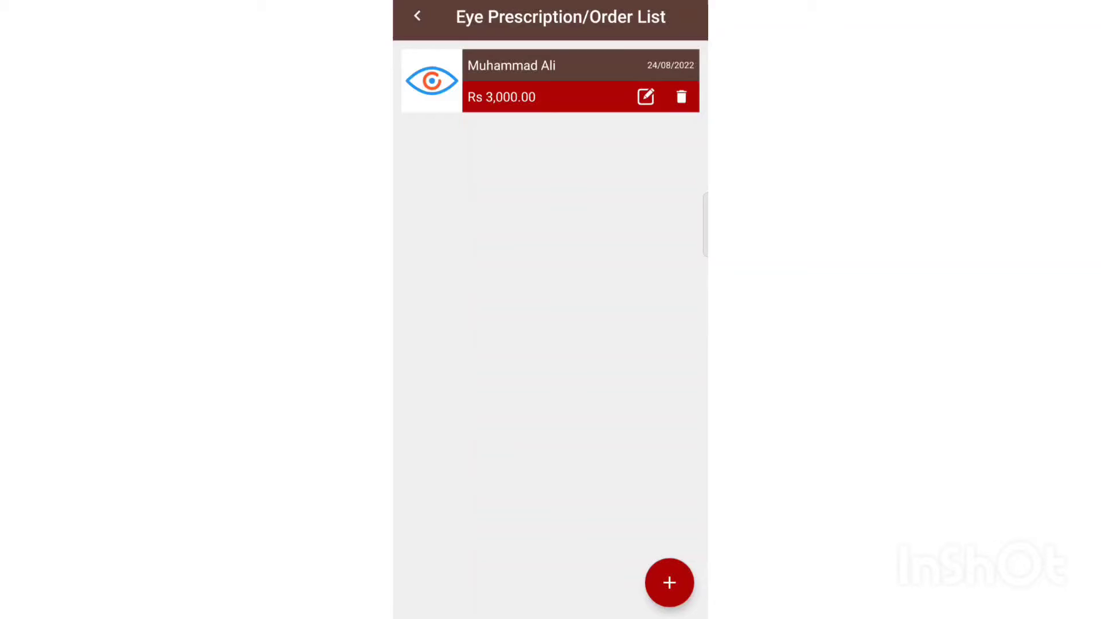
left_click(550, 80)
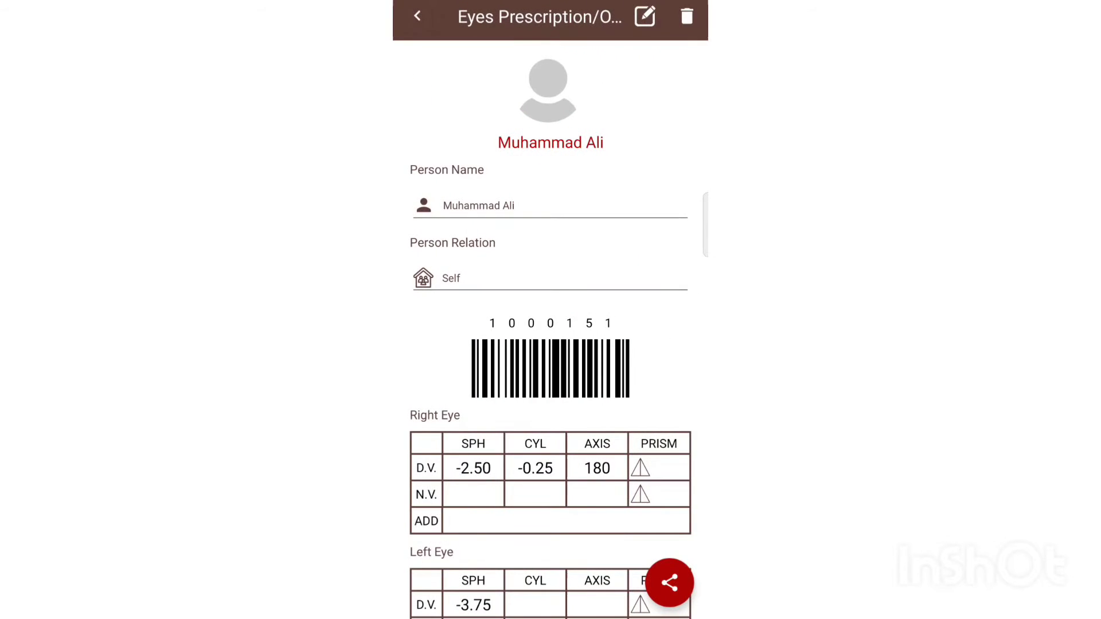
left_click(418, 15)
Back out of the Phone dialer and its number search to return to Optical Store.
left_click(417, 16)
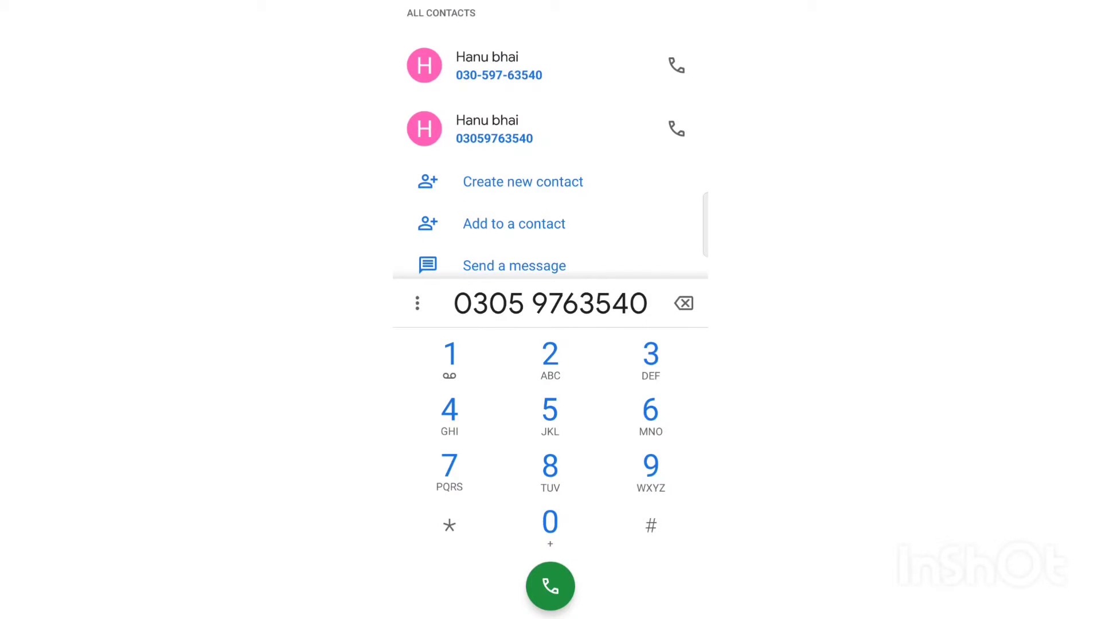
key("Escape")
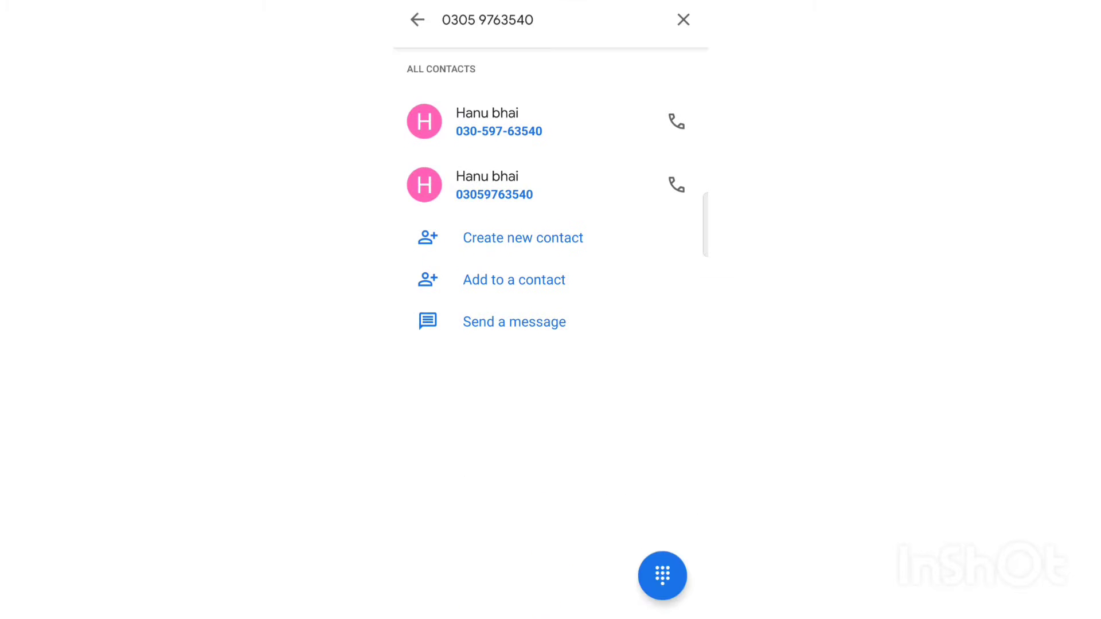
key("Escape")
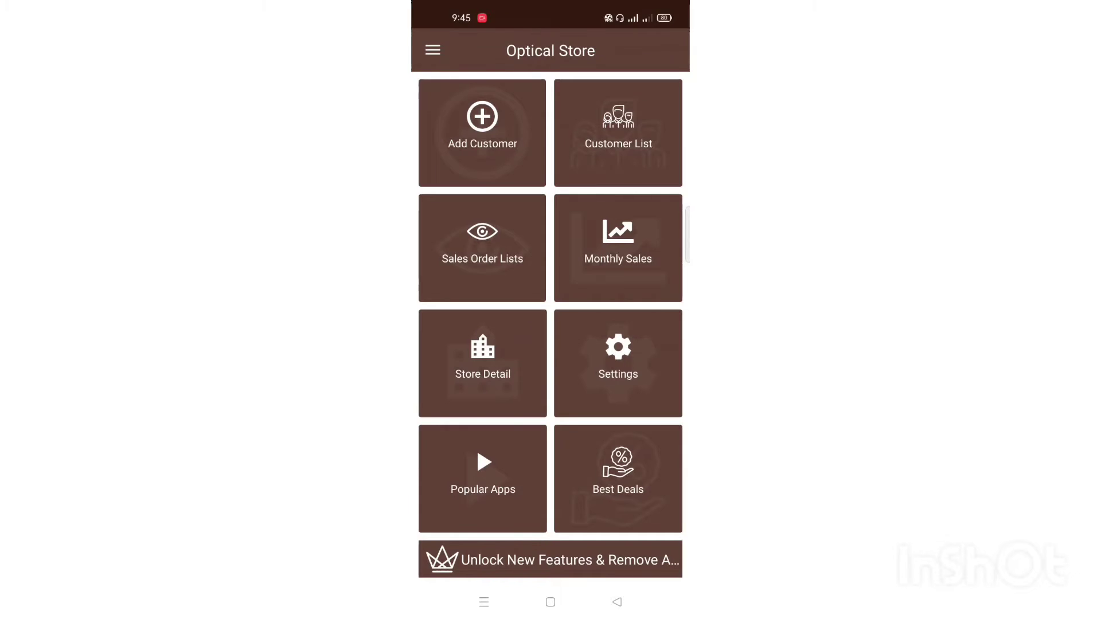
left_click(617, 363)
left_click(617, 364)
left_click(482, 248)
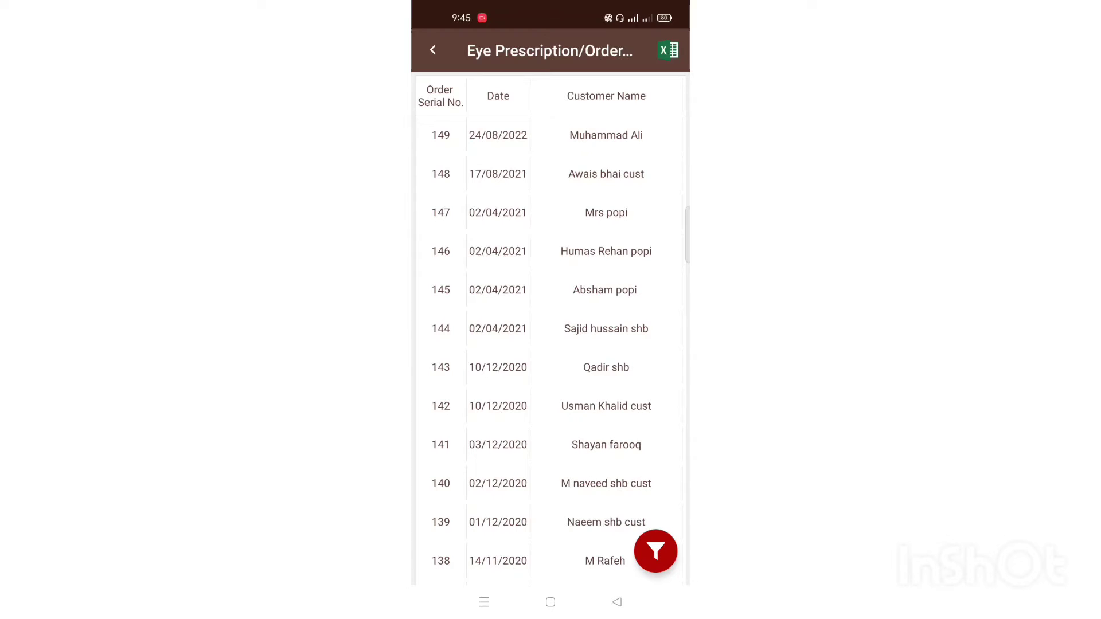
scroll(551, 344, "down", 5)
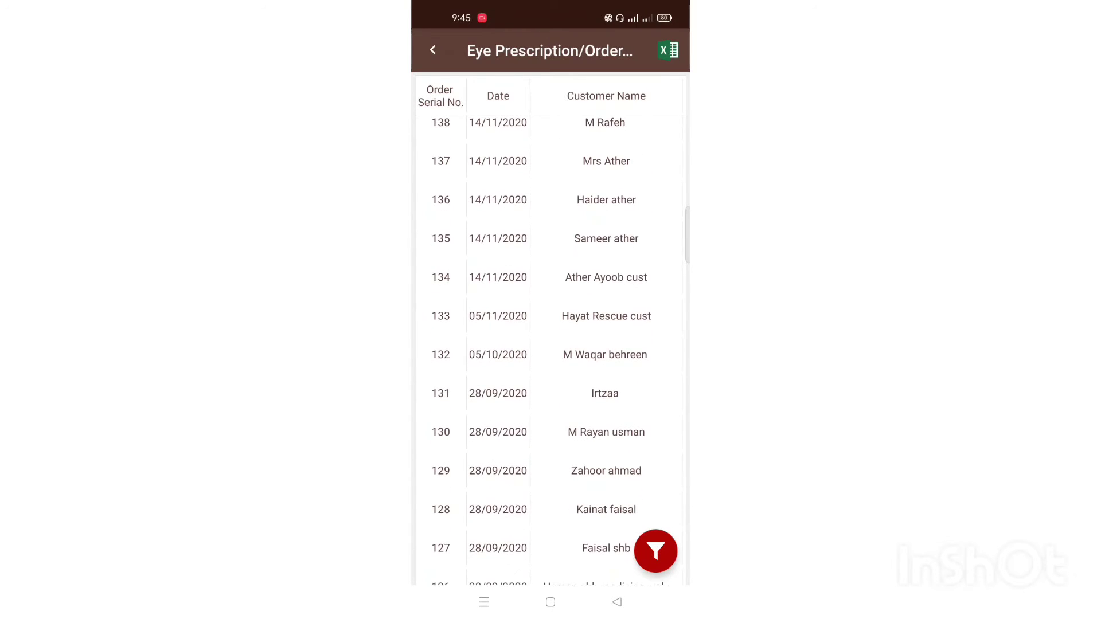
left_click(551, 306)
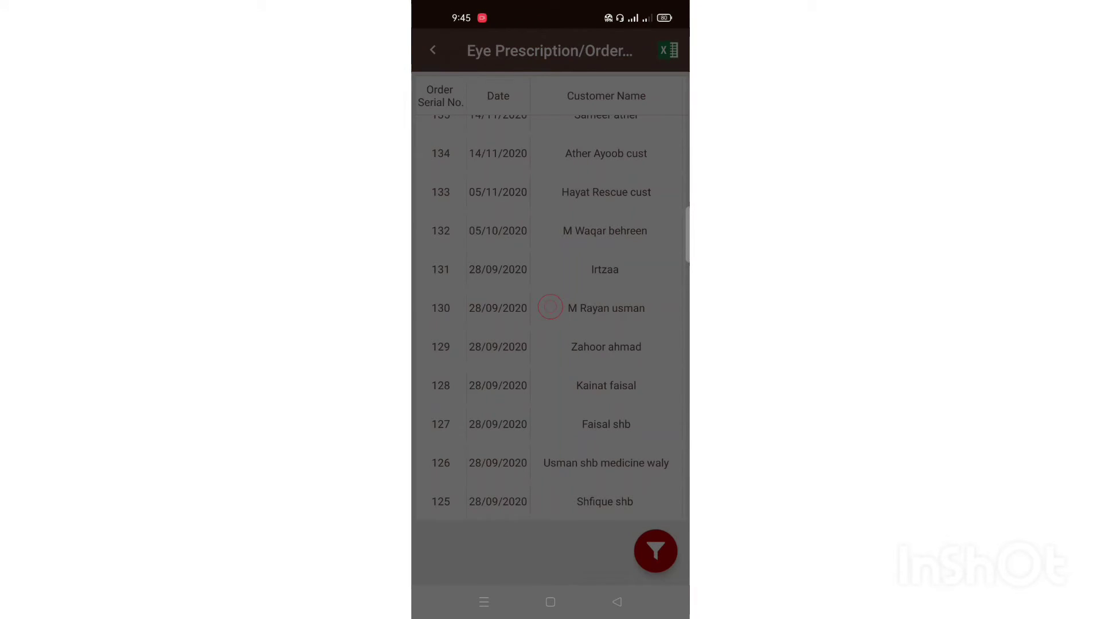
scroll(552, 344, "down", 8)
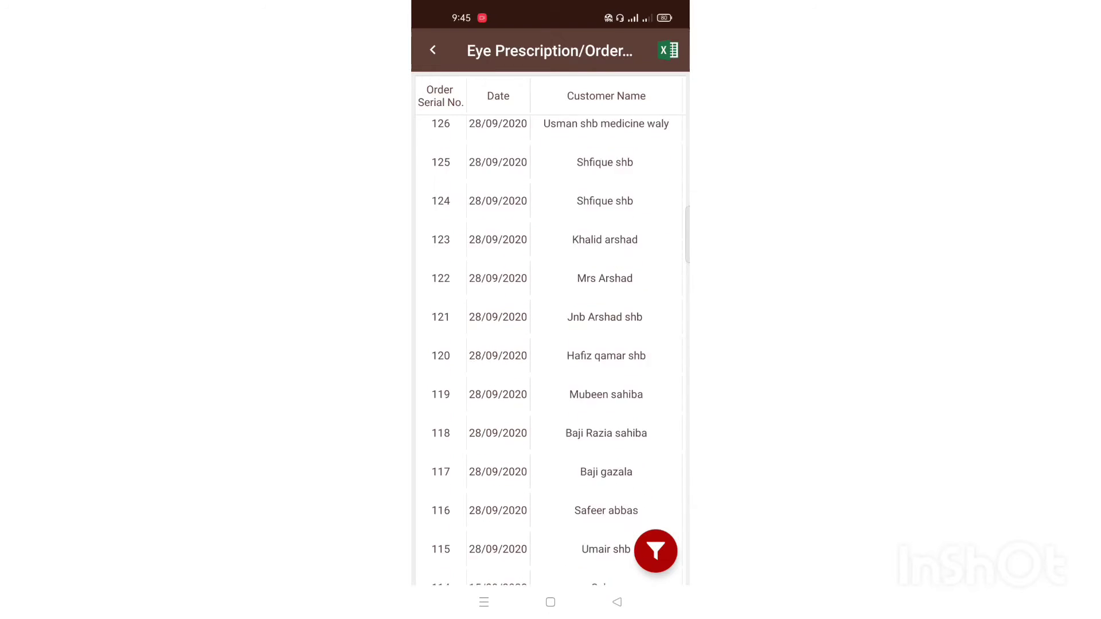
scroll(551, 344, "up", 10)
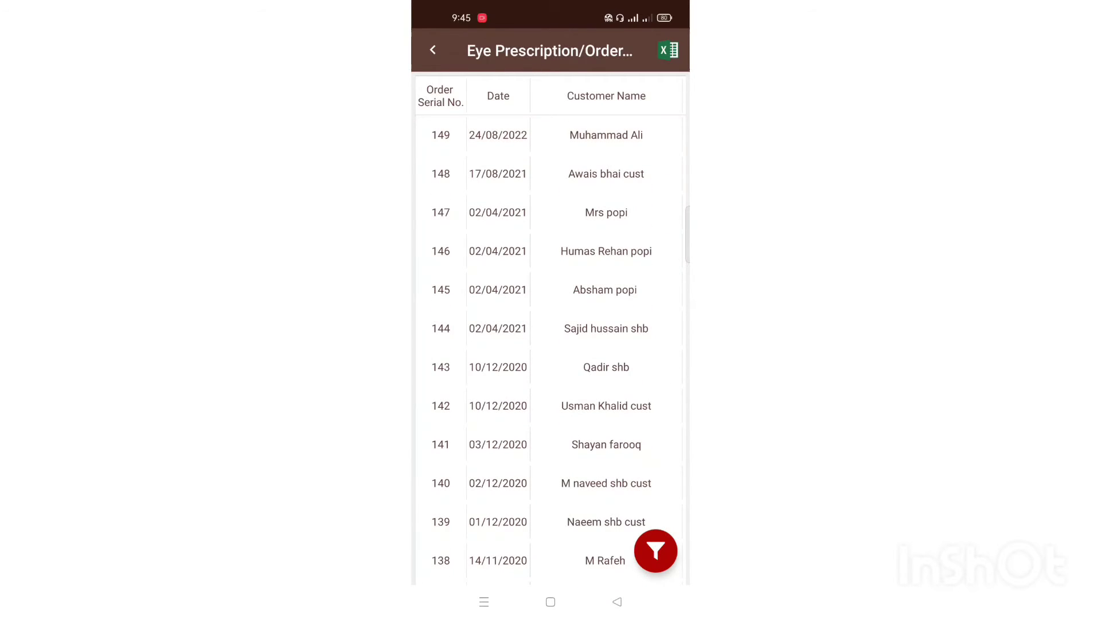
left_click(616, 603)
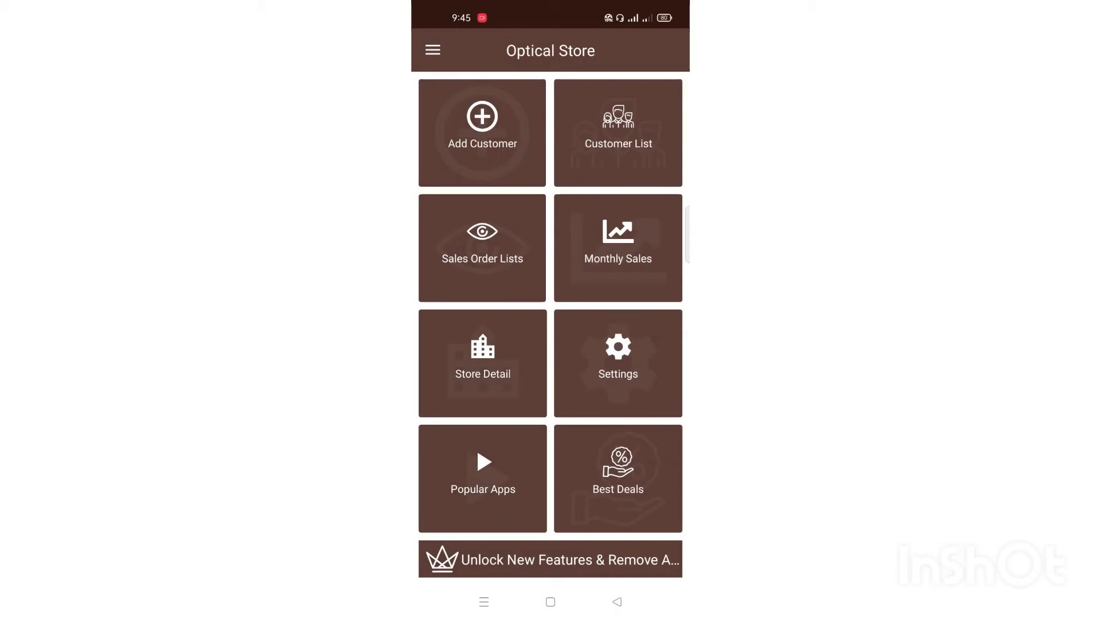
View the 2022 monthly sales of Rs 3,000.00, then save the Store Detail page.
left_click(618, 234)
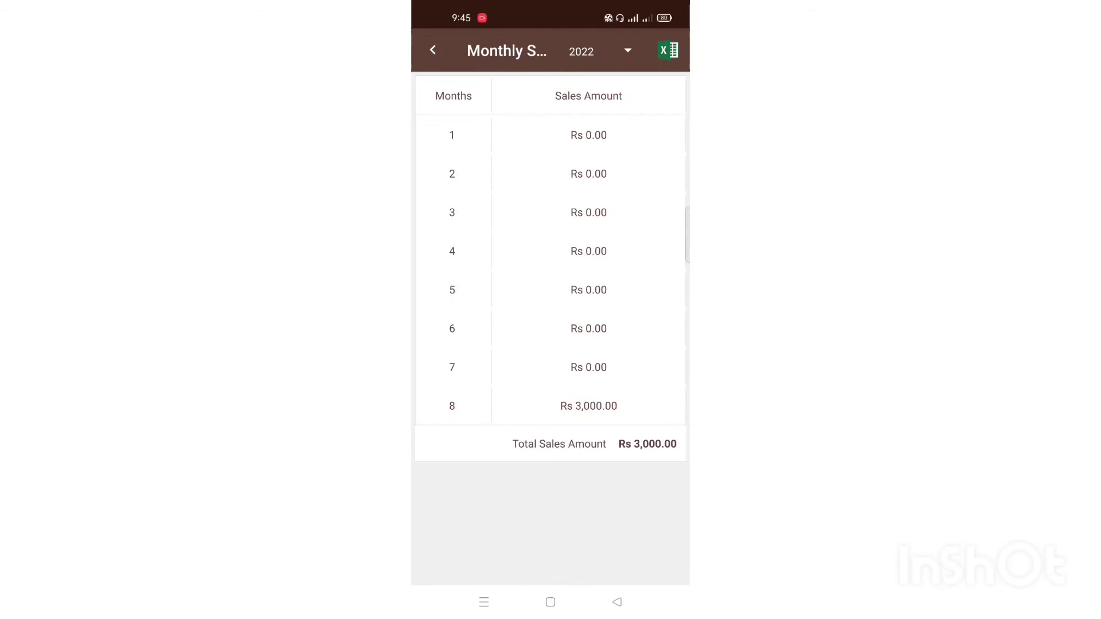
left_click(617, 602)
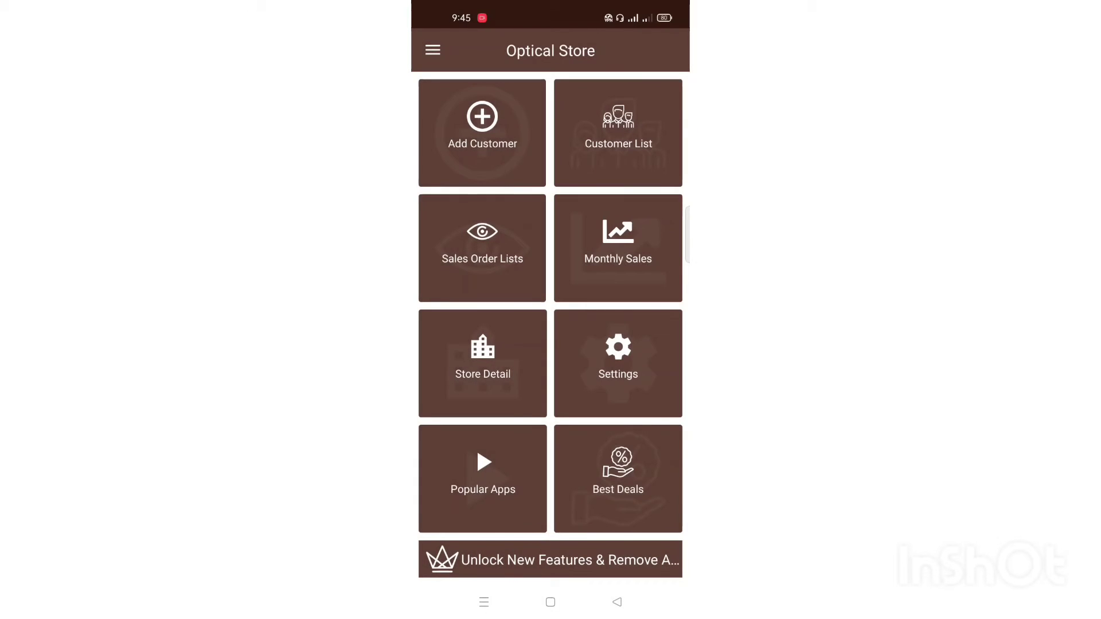
left_click(482, 363)
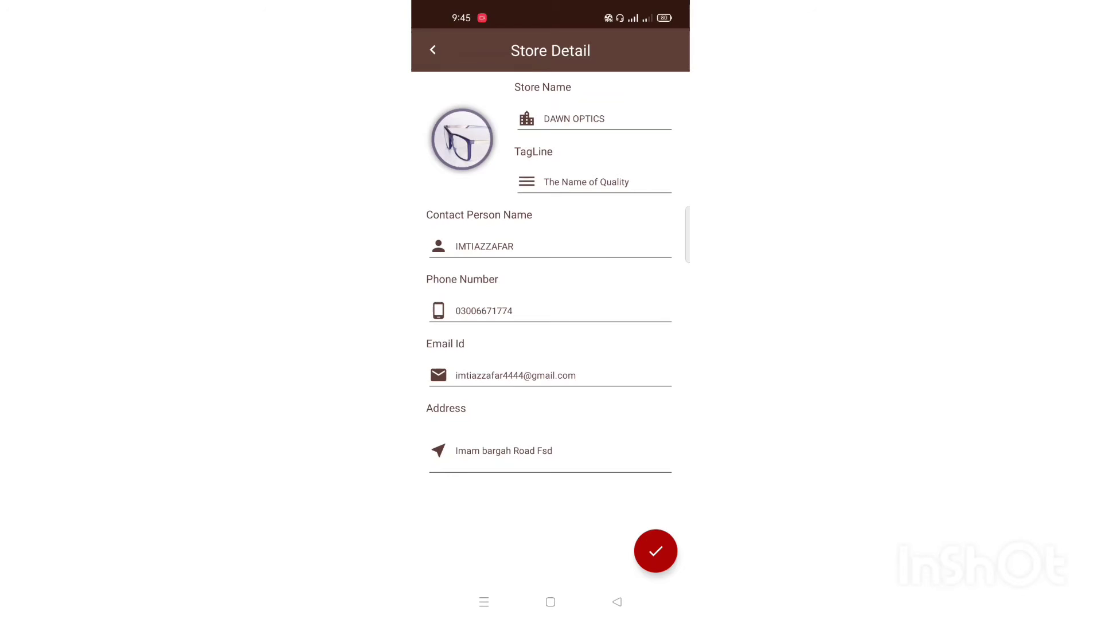
left_click(656, 552)
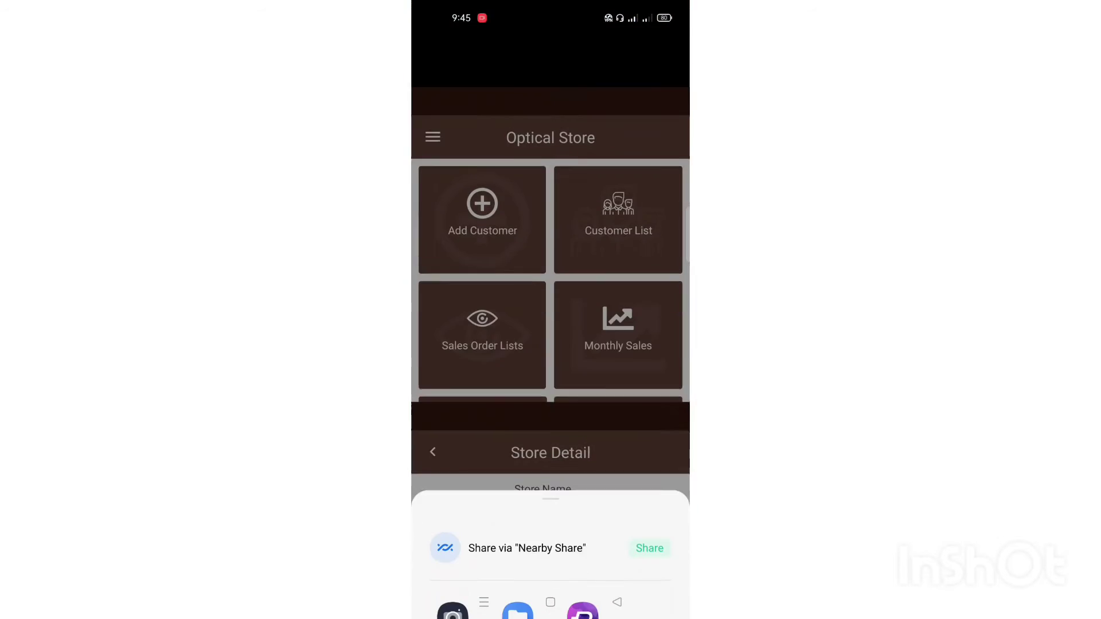
Dismiss the share sheet, apply the Iceberg Blue theme, and reopen the App Theme list.
left_click(617, 603)
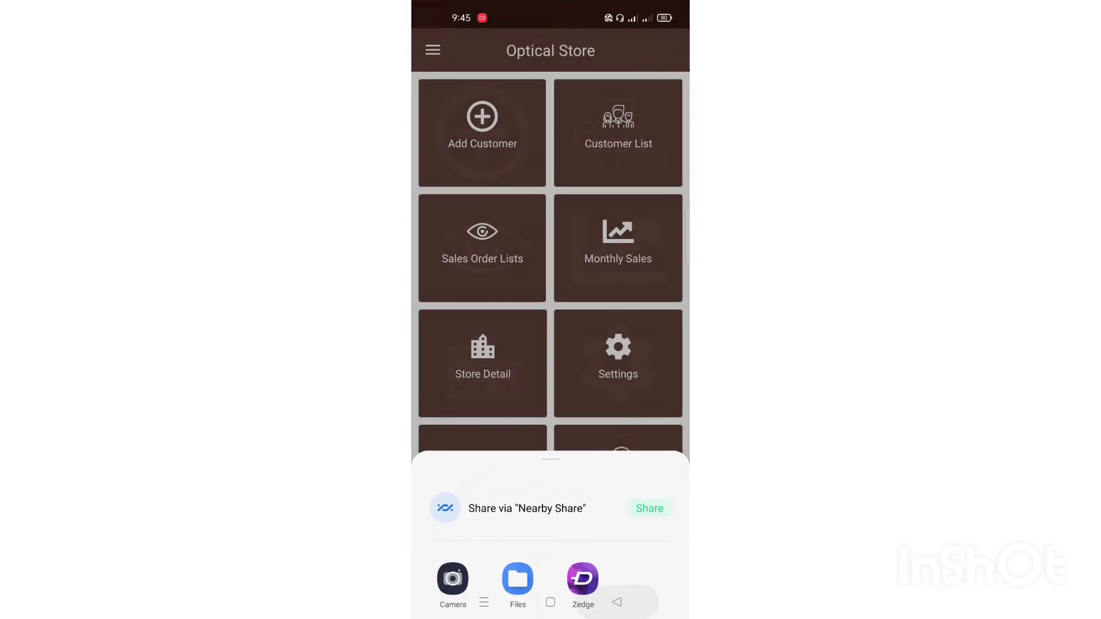
left_click(618, 363)
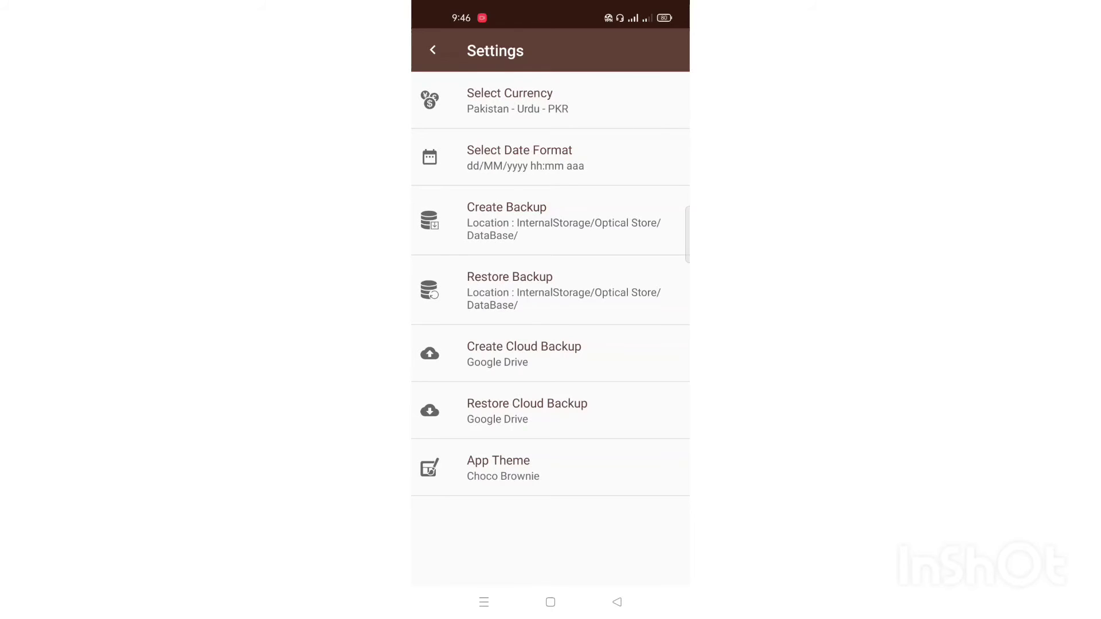
left_click(550, 468)
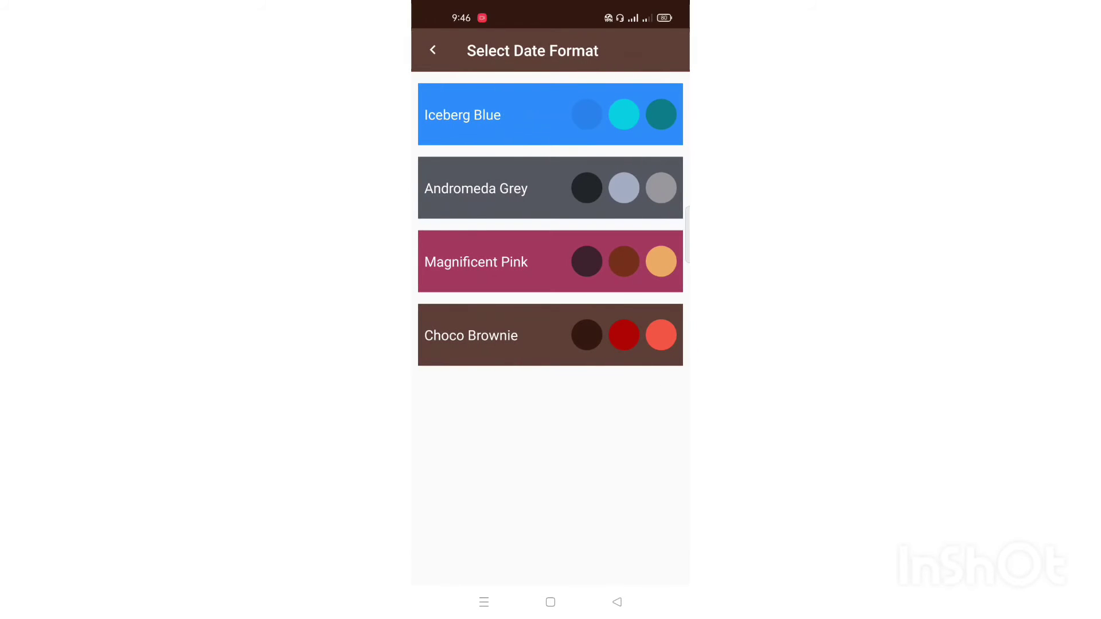
left_click(516, 115)
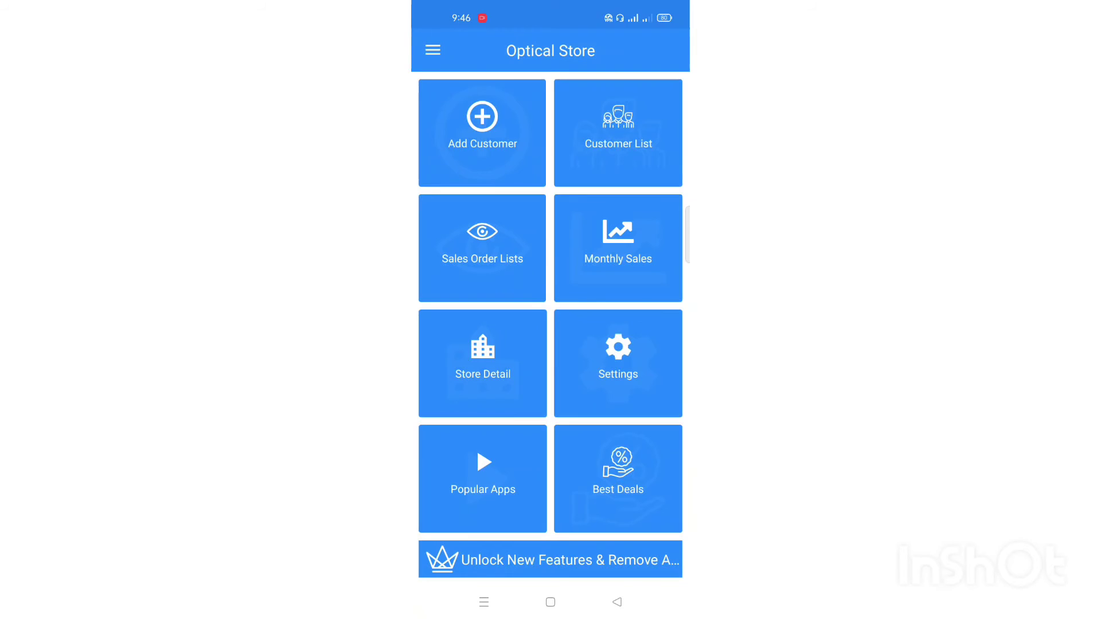
left_click(618, 364)
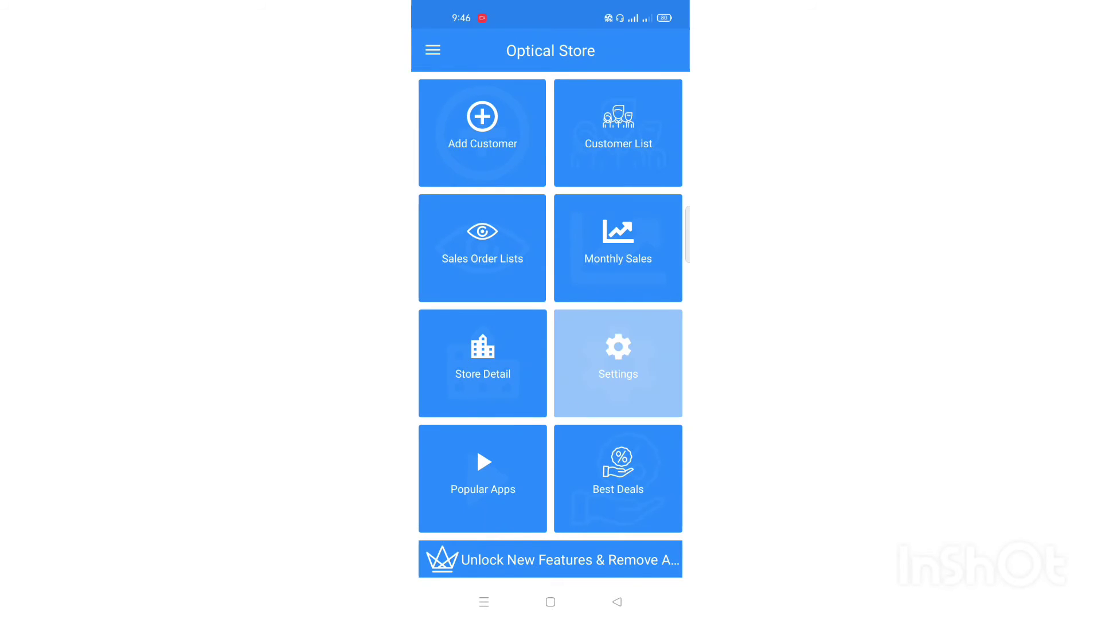
left_click(550, 468)
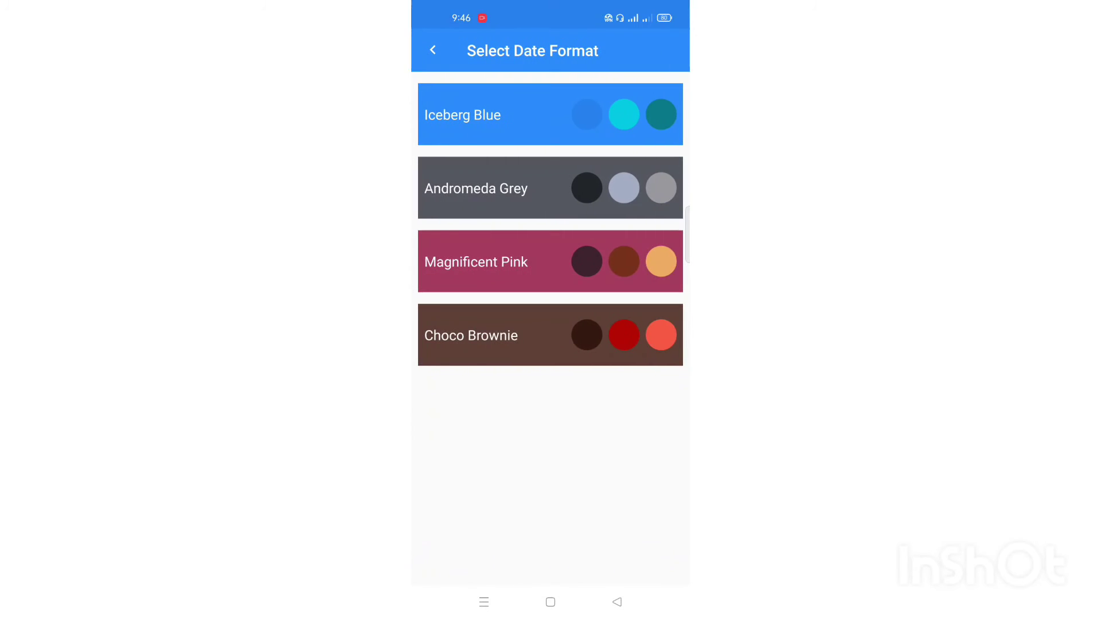
Choose Andromeda Grey so Optical Store restarts with the grey theme.
left_click(516, 115)
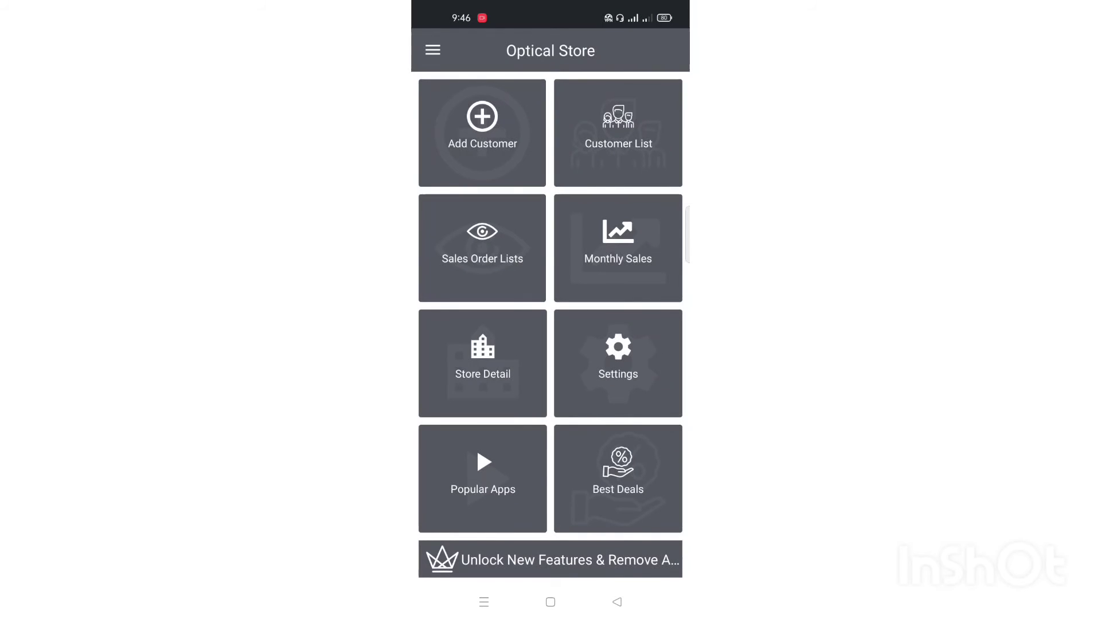
left_click(618, 478)
Exit Optical Store by confirming the close prompt, then swipe to the first home page.
left_click(617, 602)
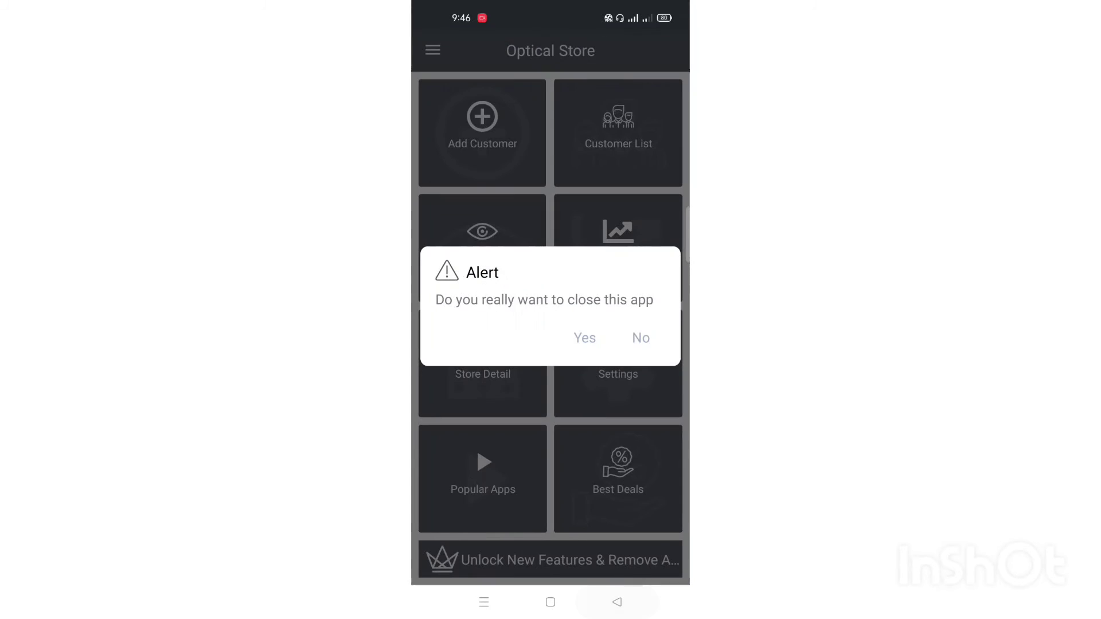
left_click(641, 338)
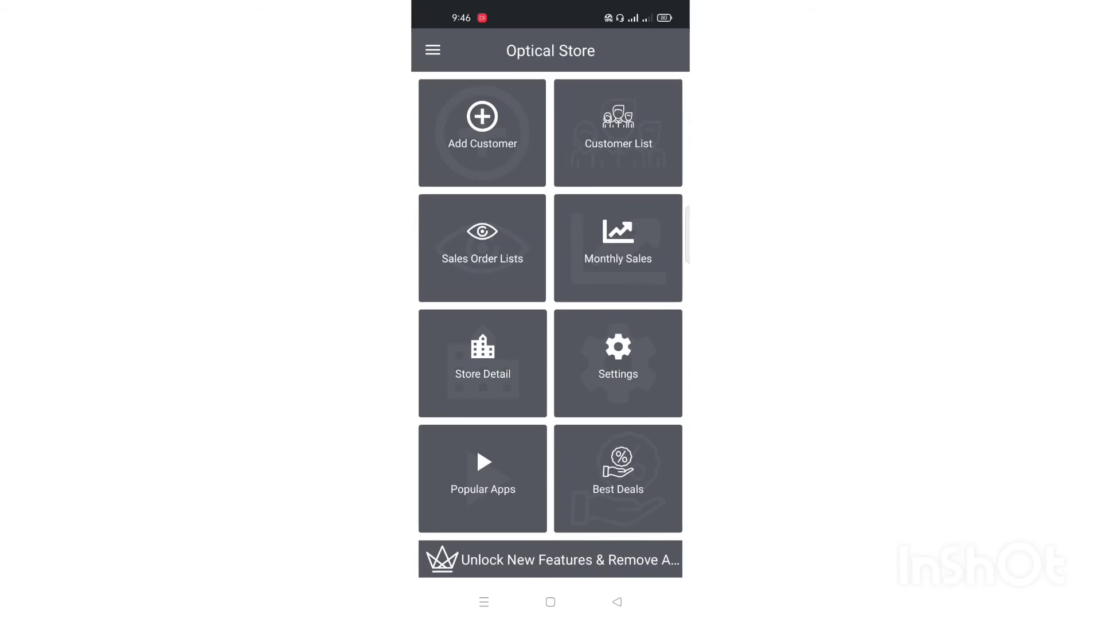
left_click_drag(465, 258, 654, 258)
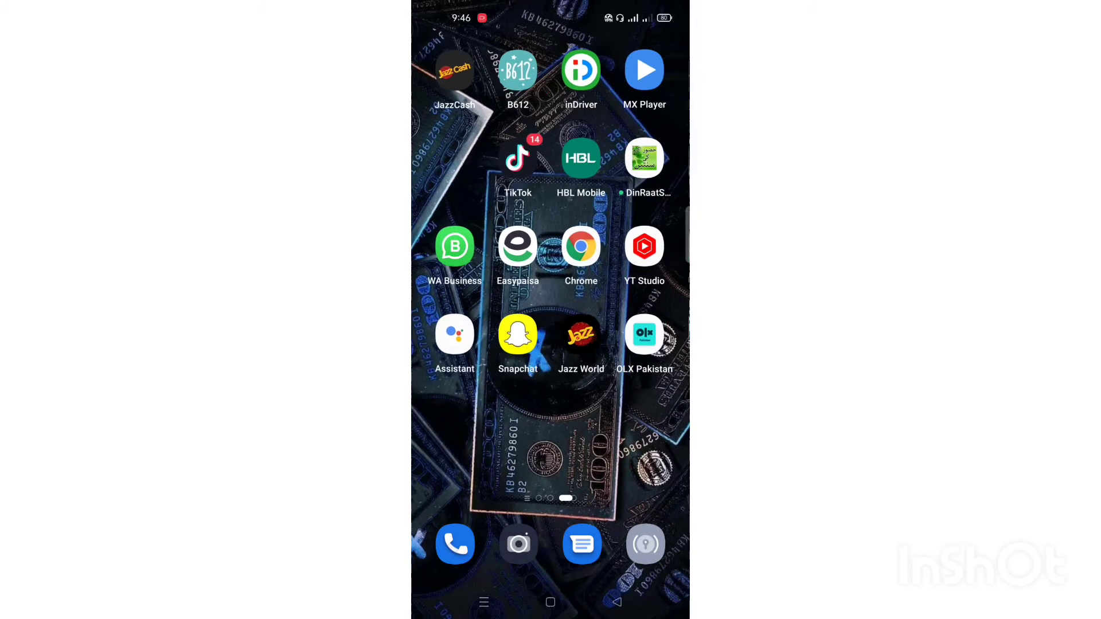